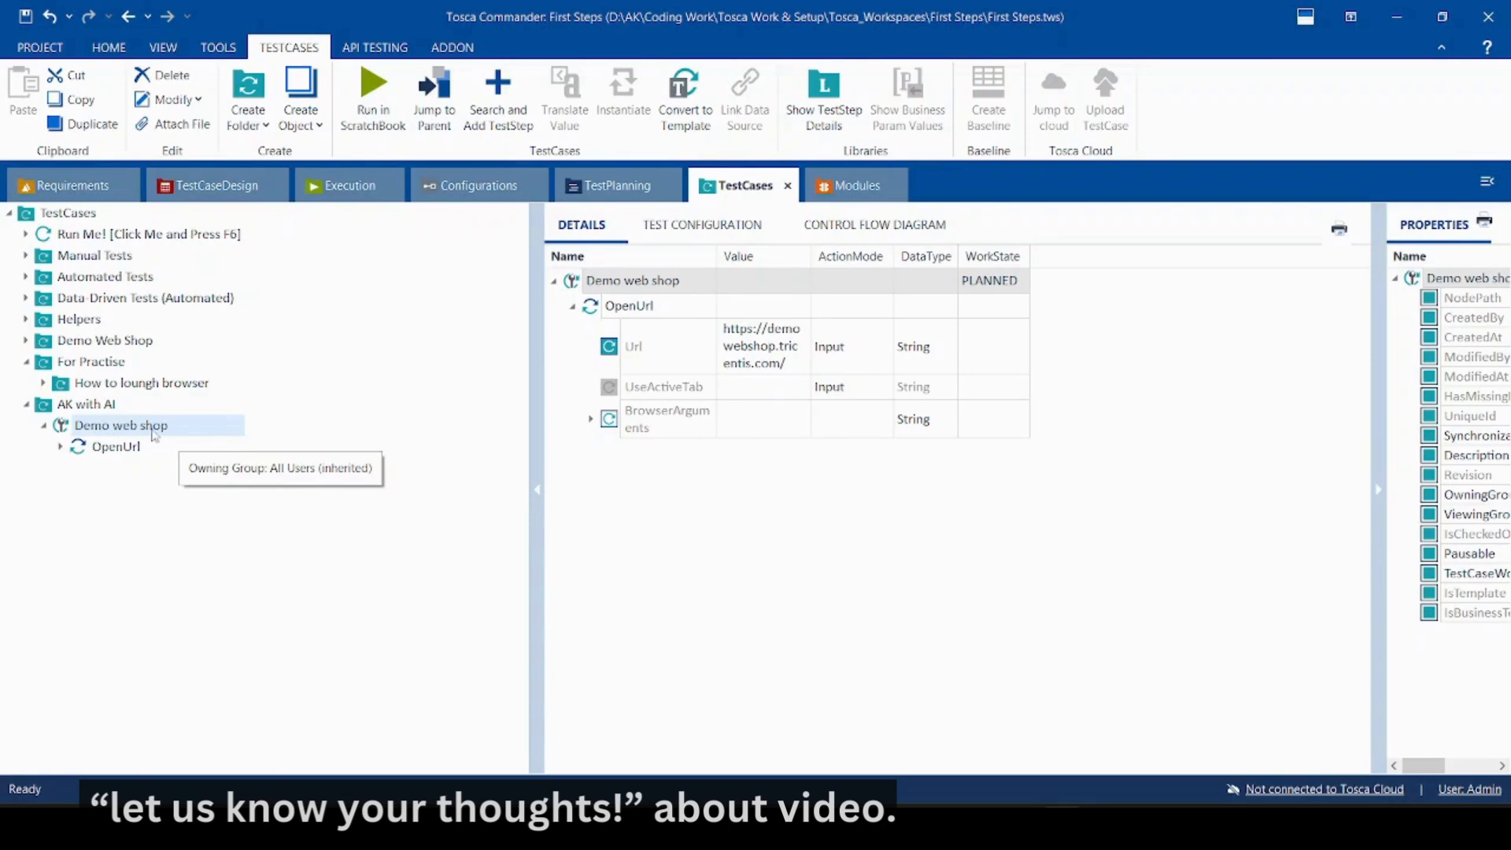
# Create a new test case named "closing window" in the "AK with AI" folder
pyautogui.rightClick(154, 433)
pyautogui.click(75, 432)
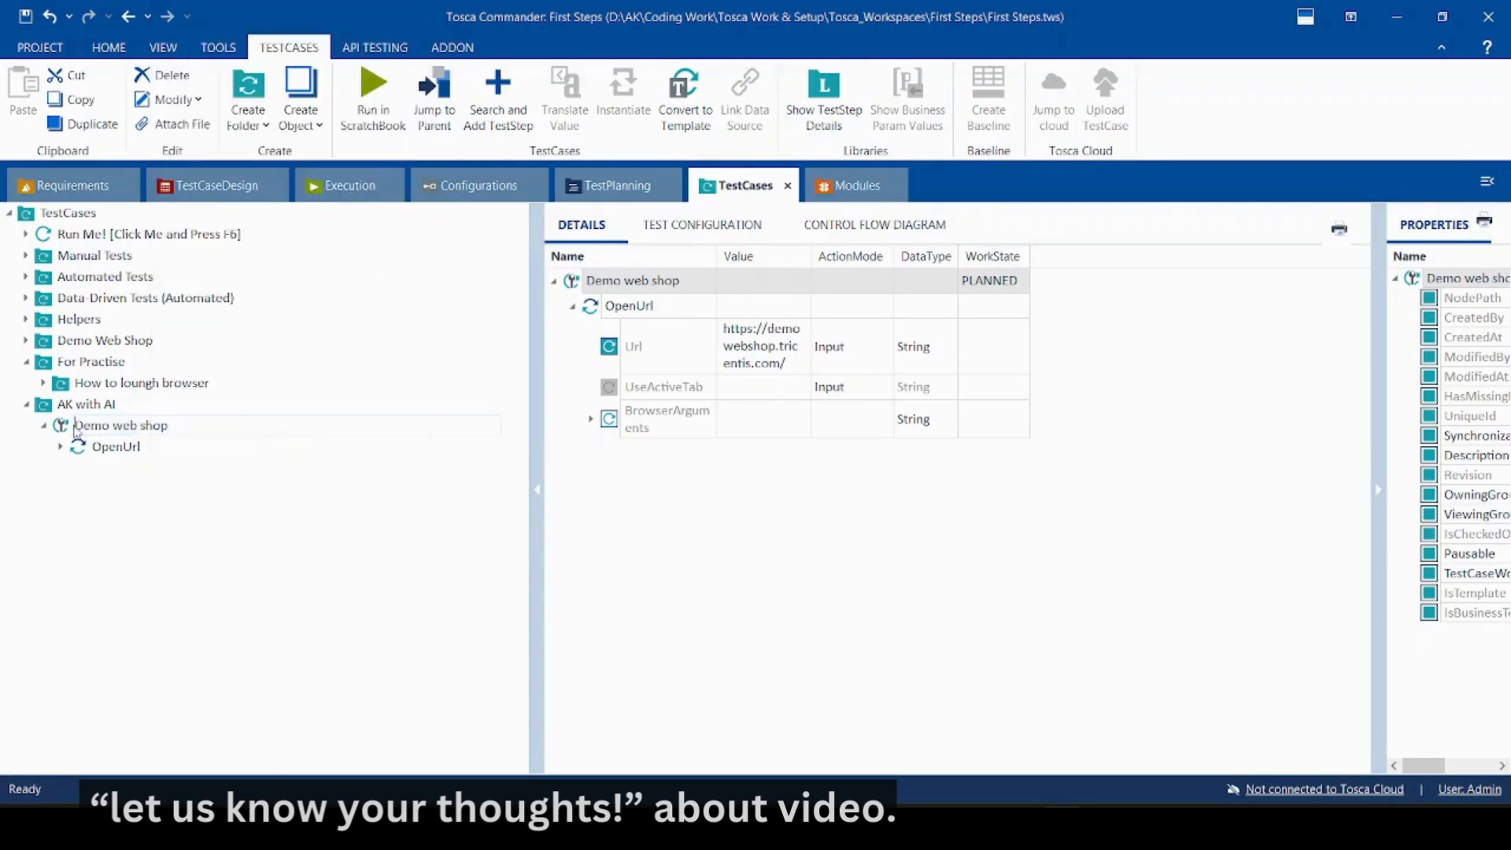
pyautogui.click(79, 406)
pyautogui.rightClick(80, 406)
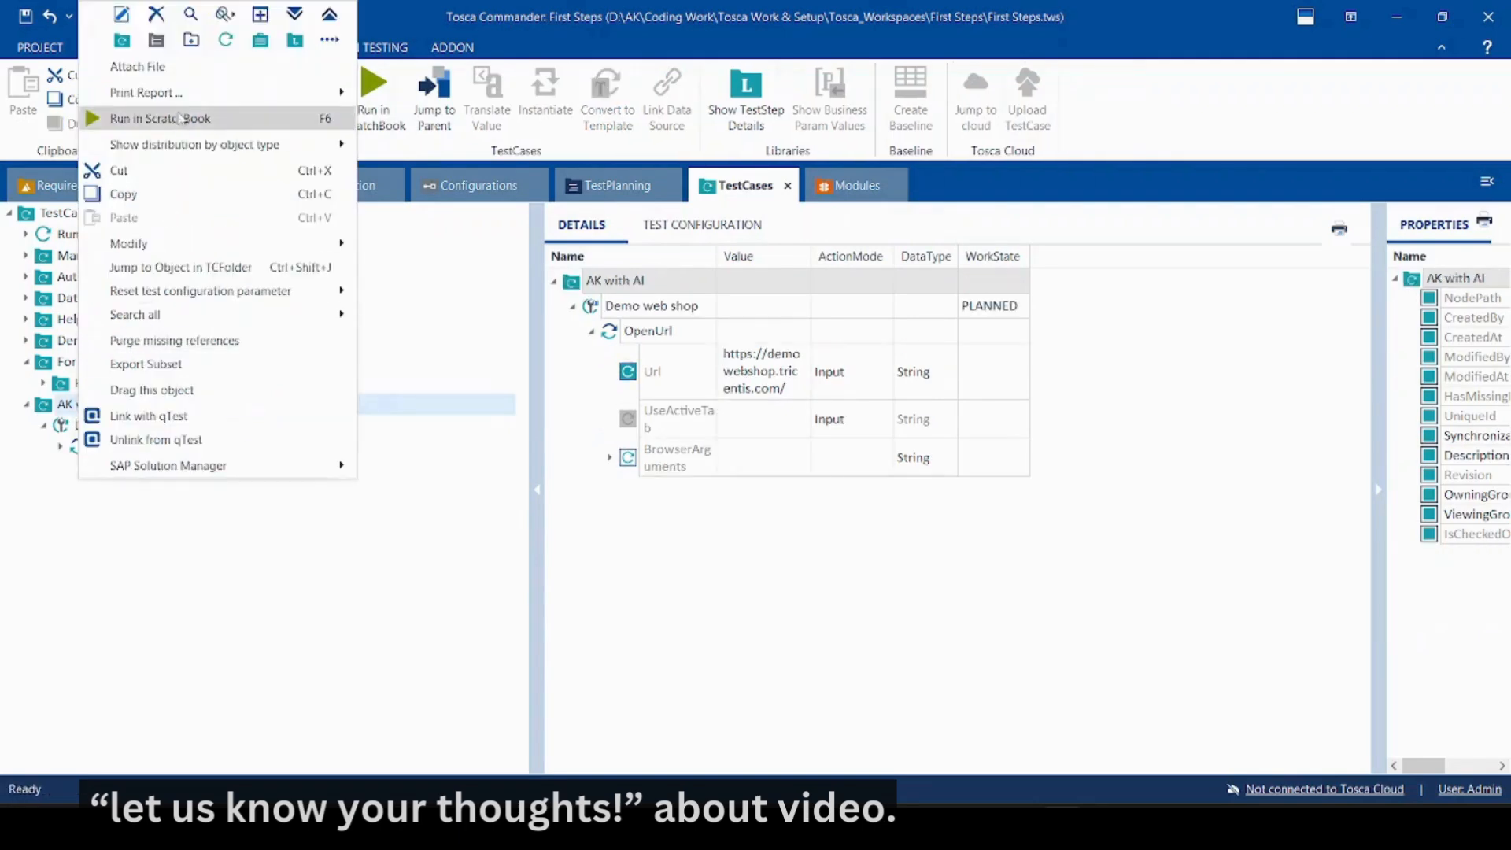
pyautogui.moveTo(182, 100)
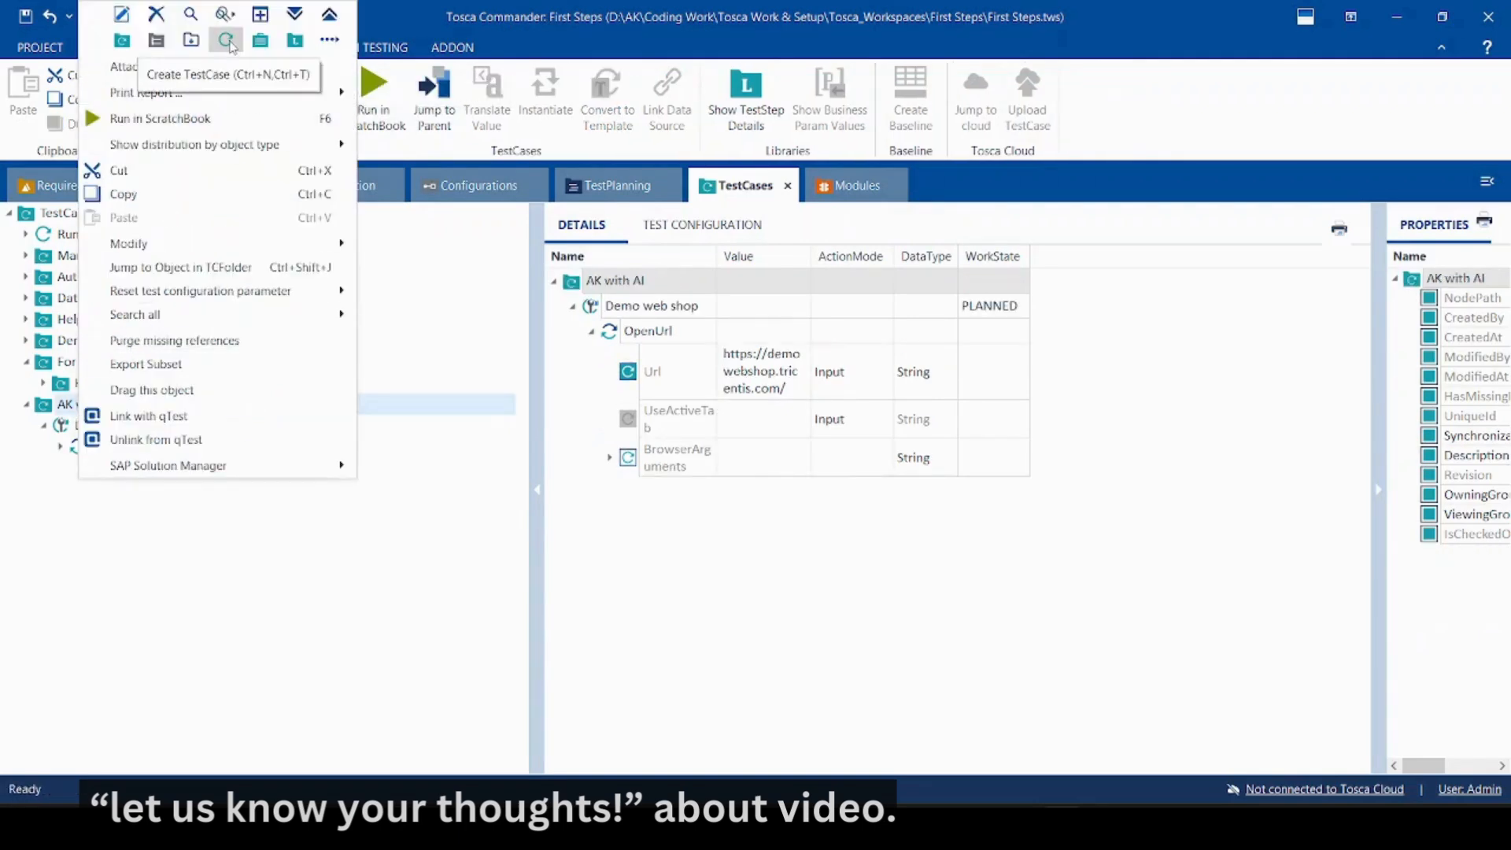
pyautogui.click(227, 41)
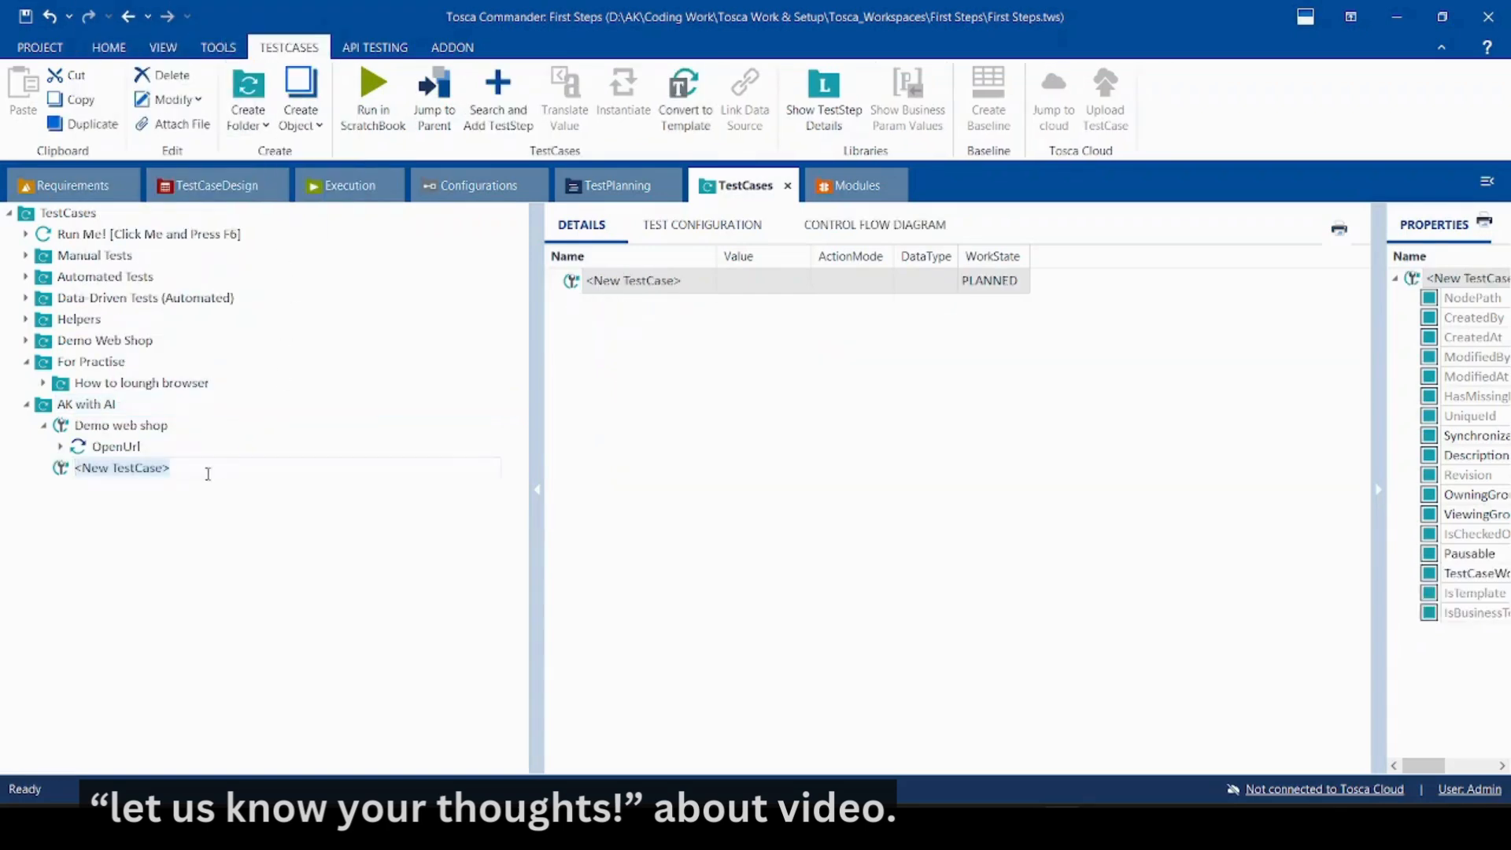
pyautogui.write('c')
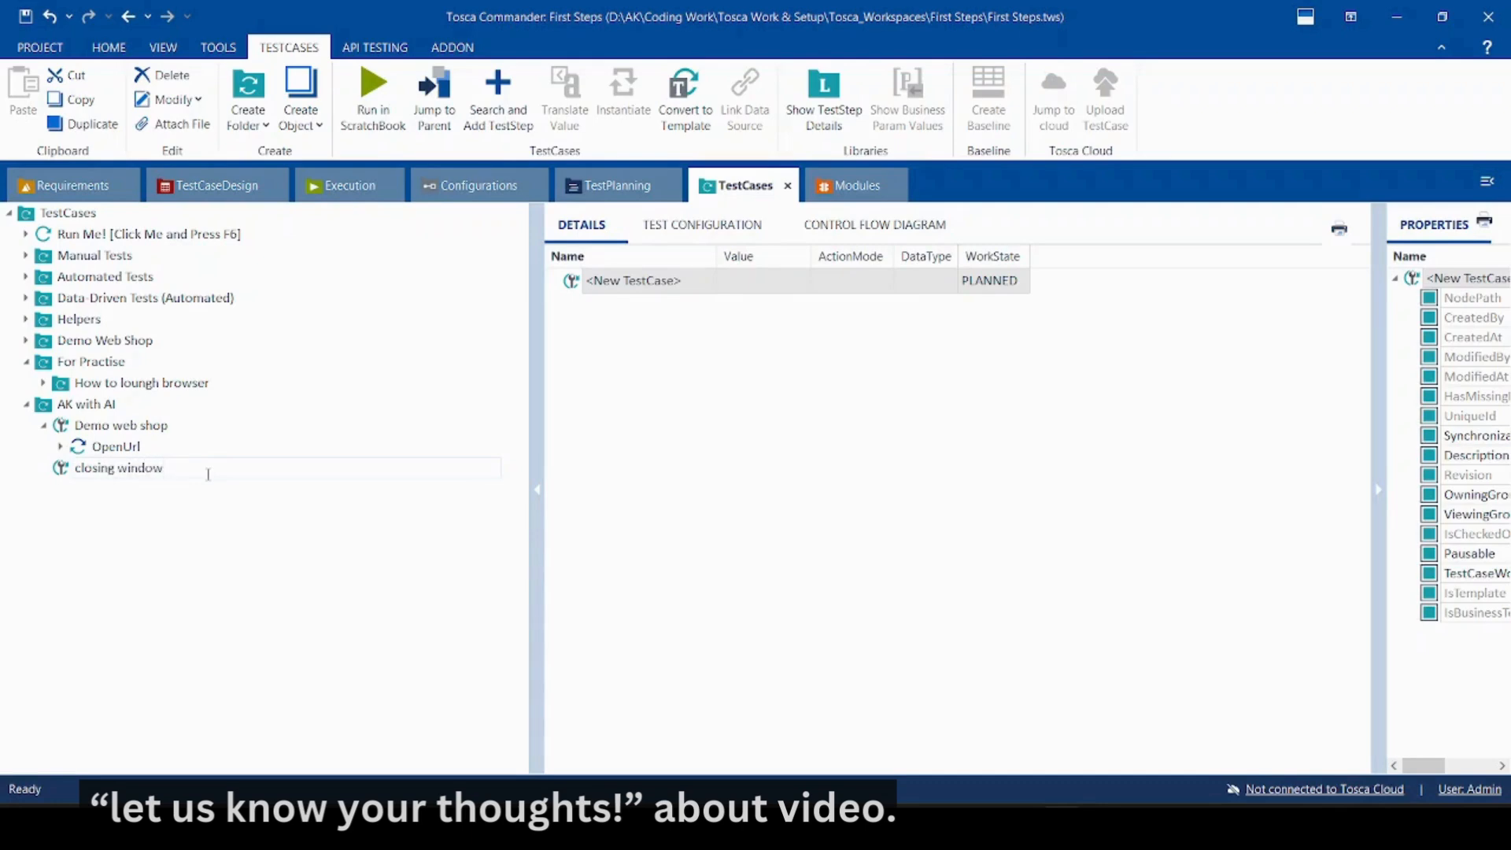
pyautogui.write('losing window')
pyautogui.press('Return')
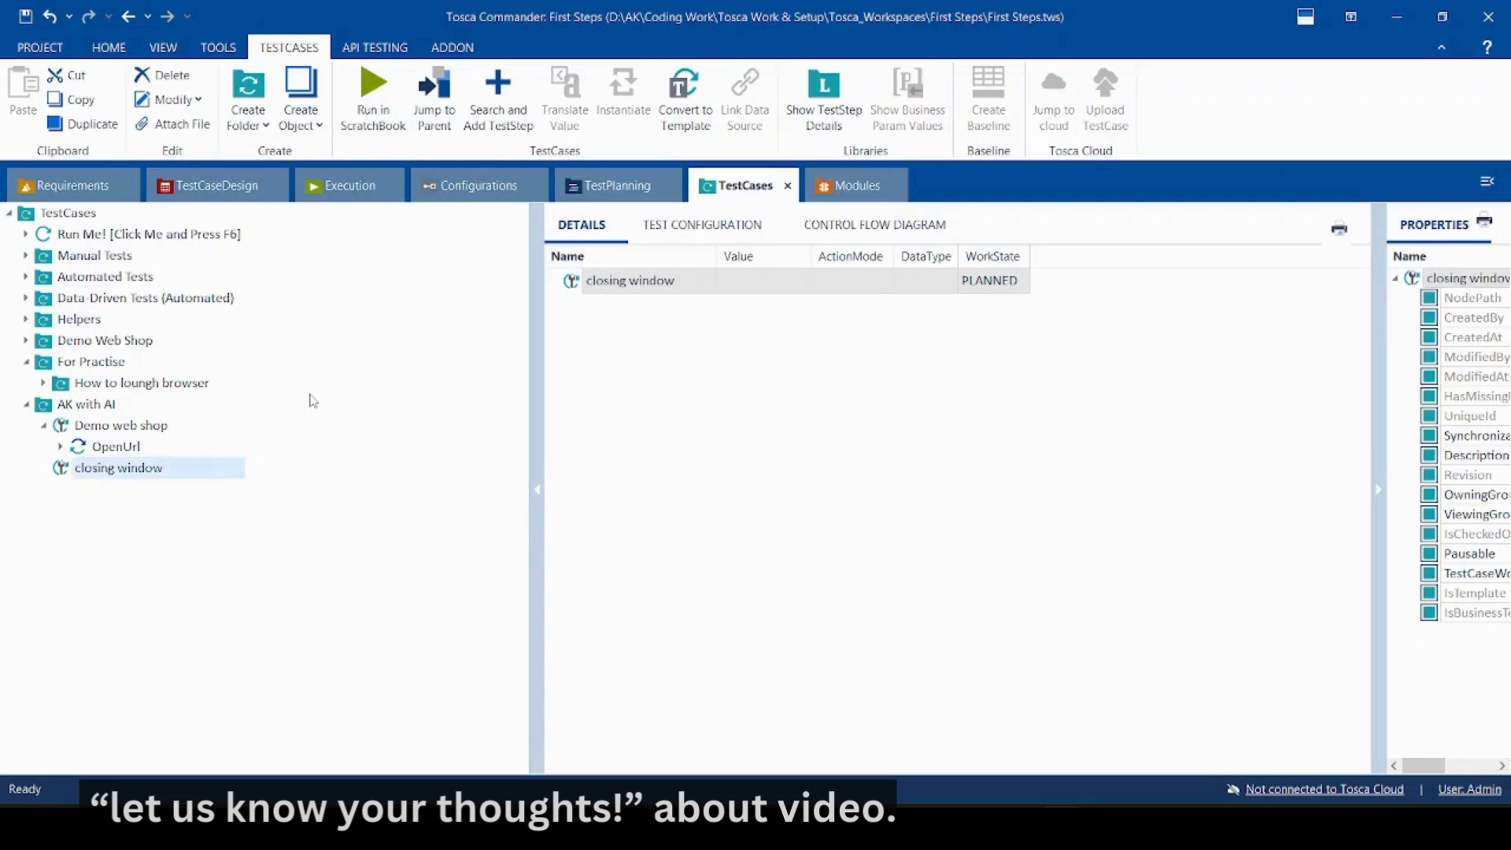
# Add the TBox Window Operation module from the Basic Windows Operations standard modules to the "closing window" test case as a test step
pyautogui.click(855, 189)
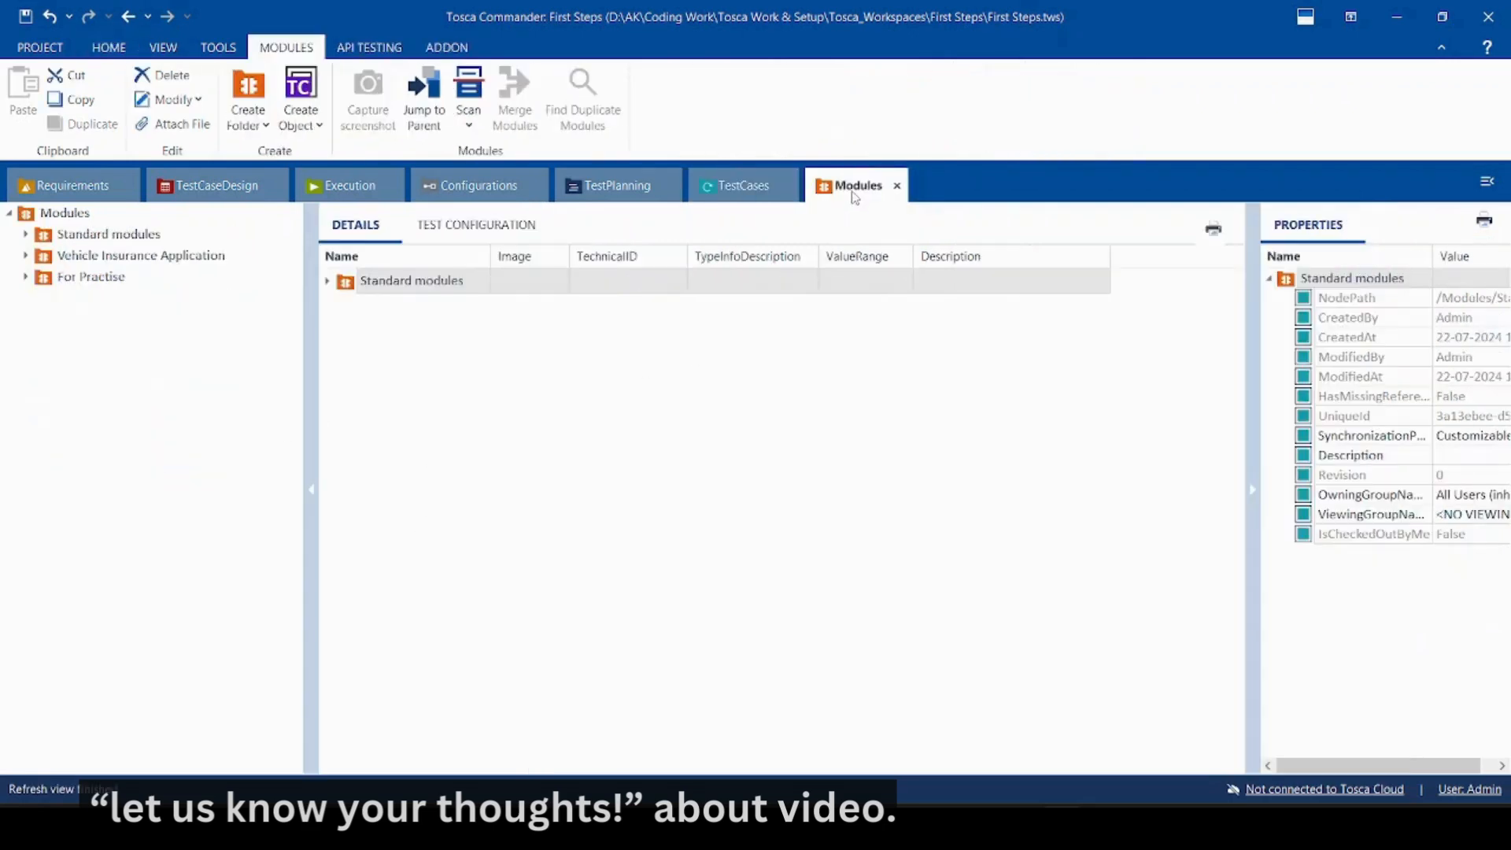
pyautogui.click(27, 235)
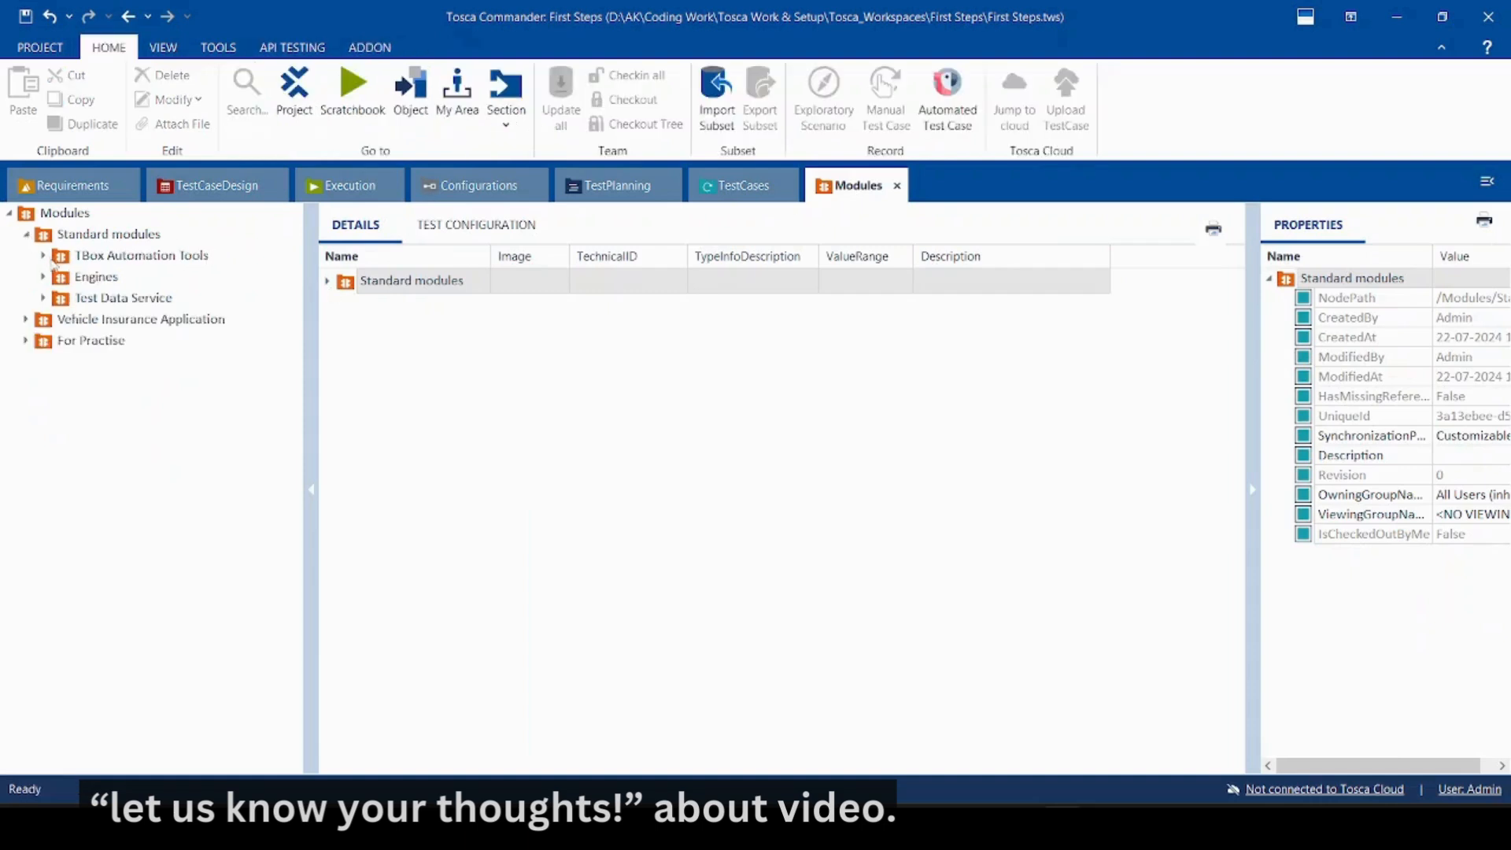
pyautogui.click(43, 255)
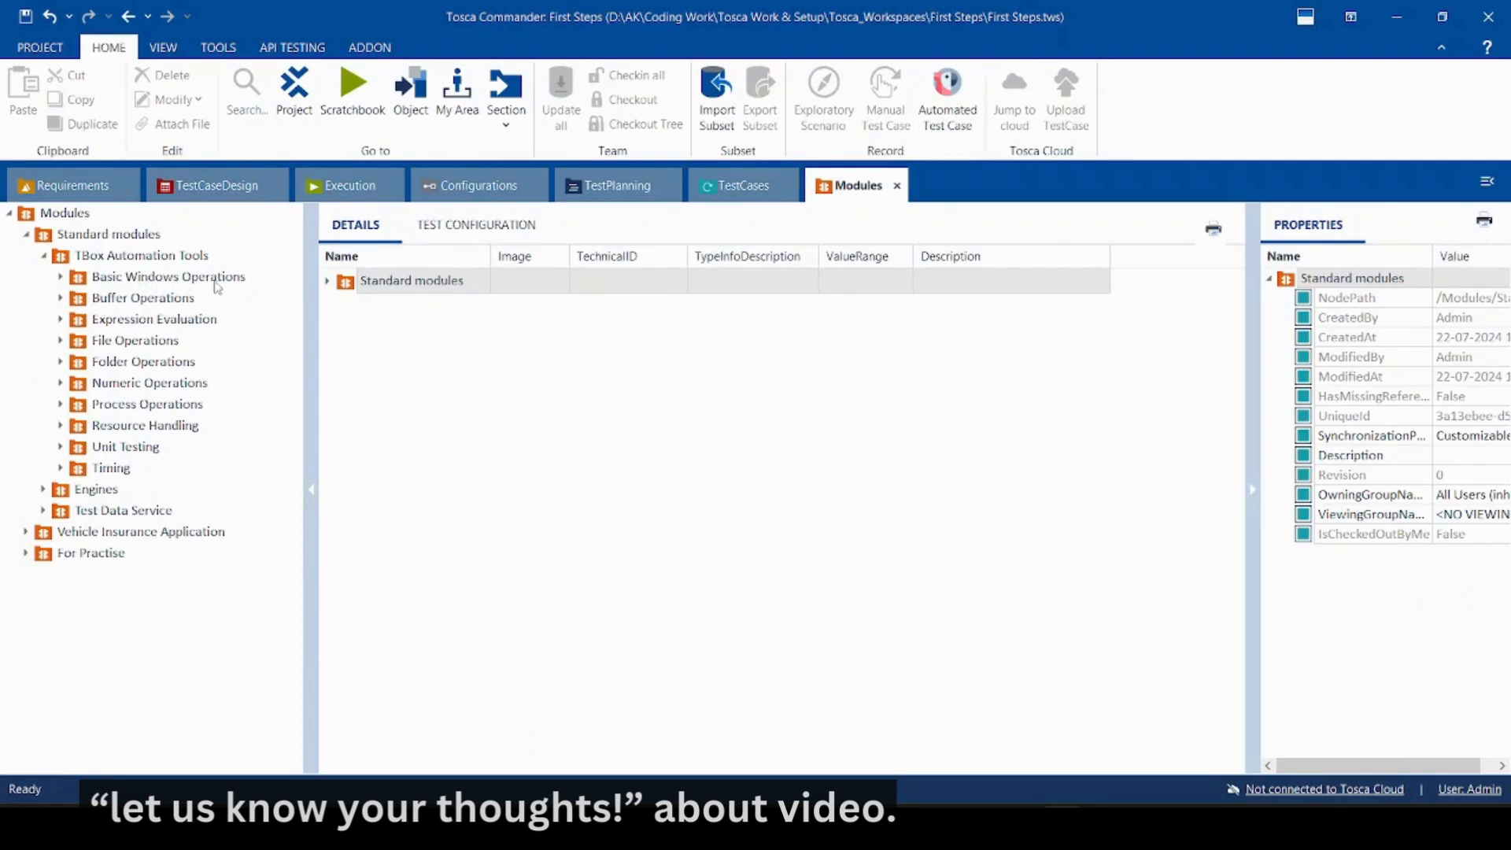
pyautogui.click(62, 278)
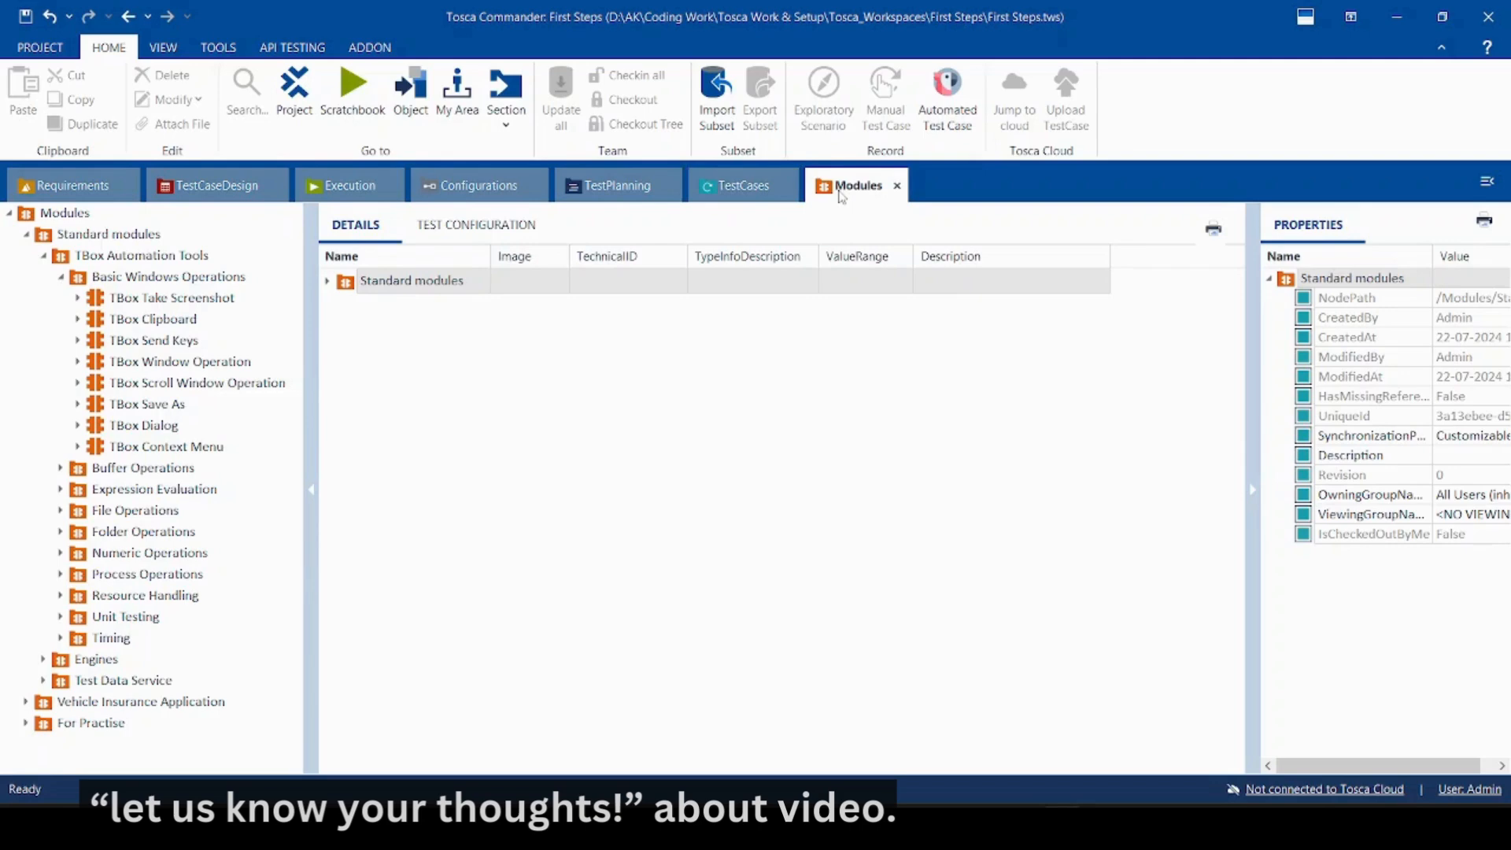
pyautogui.moveTo(841, 196); pyautogui.dragTo(841, 398)
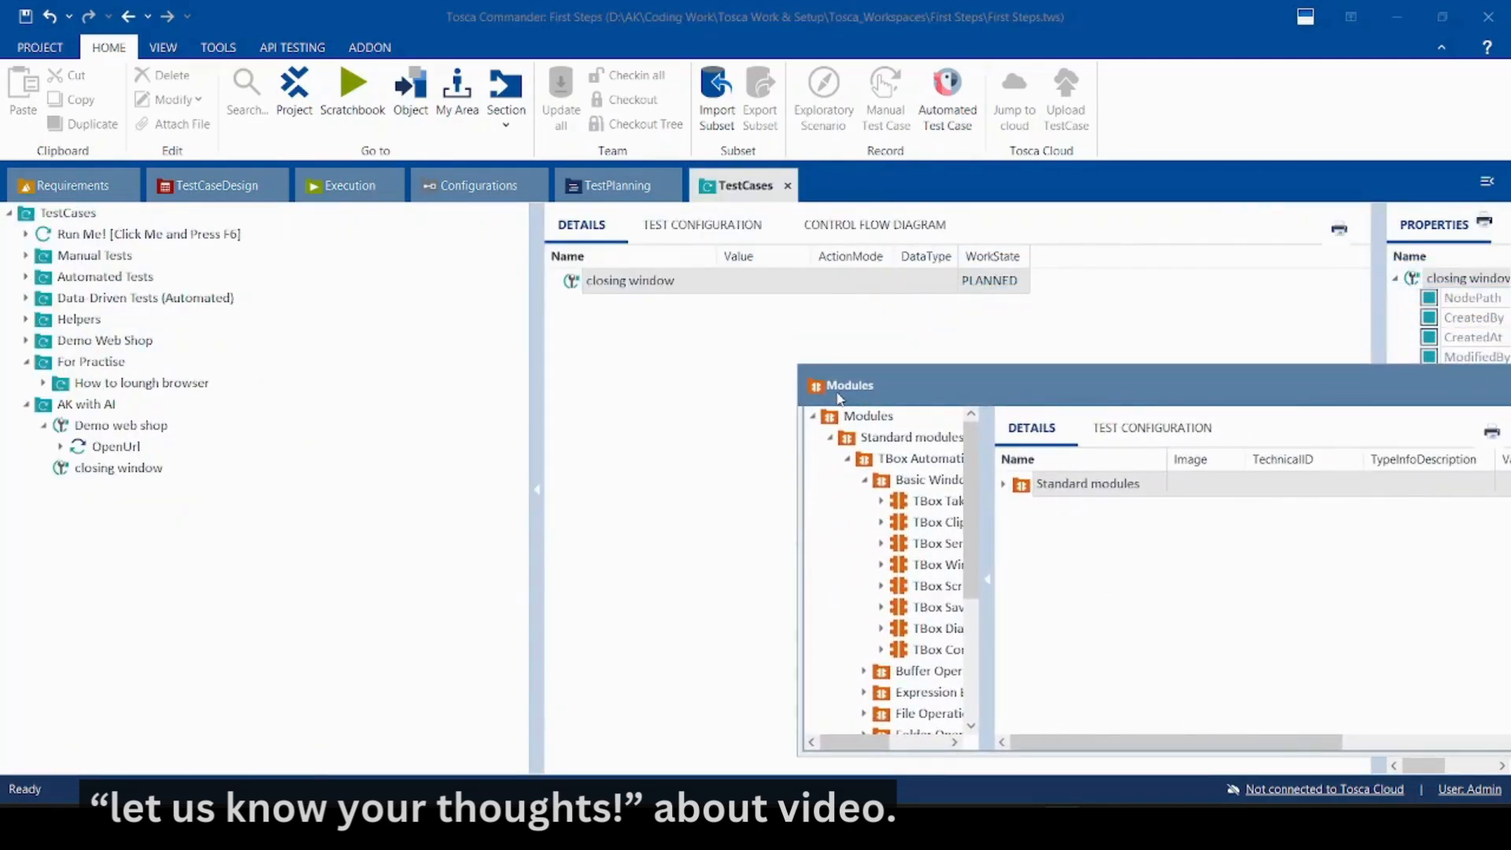
pyautogui.click(913, 564)
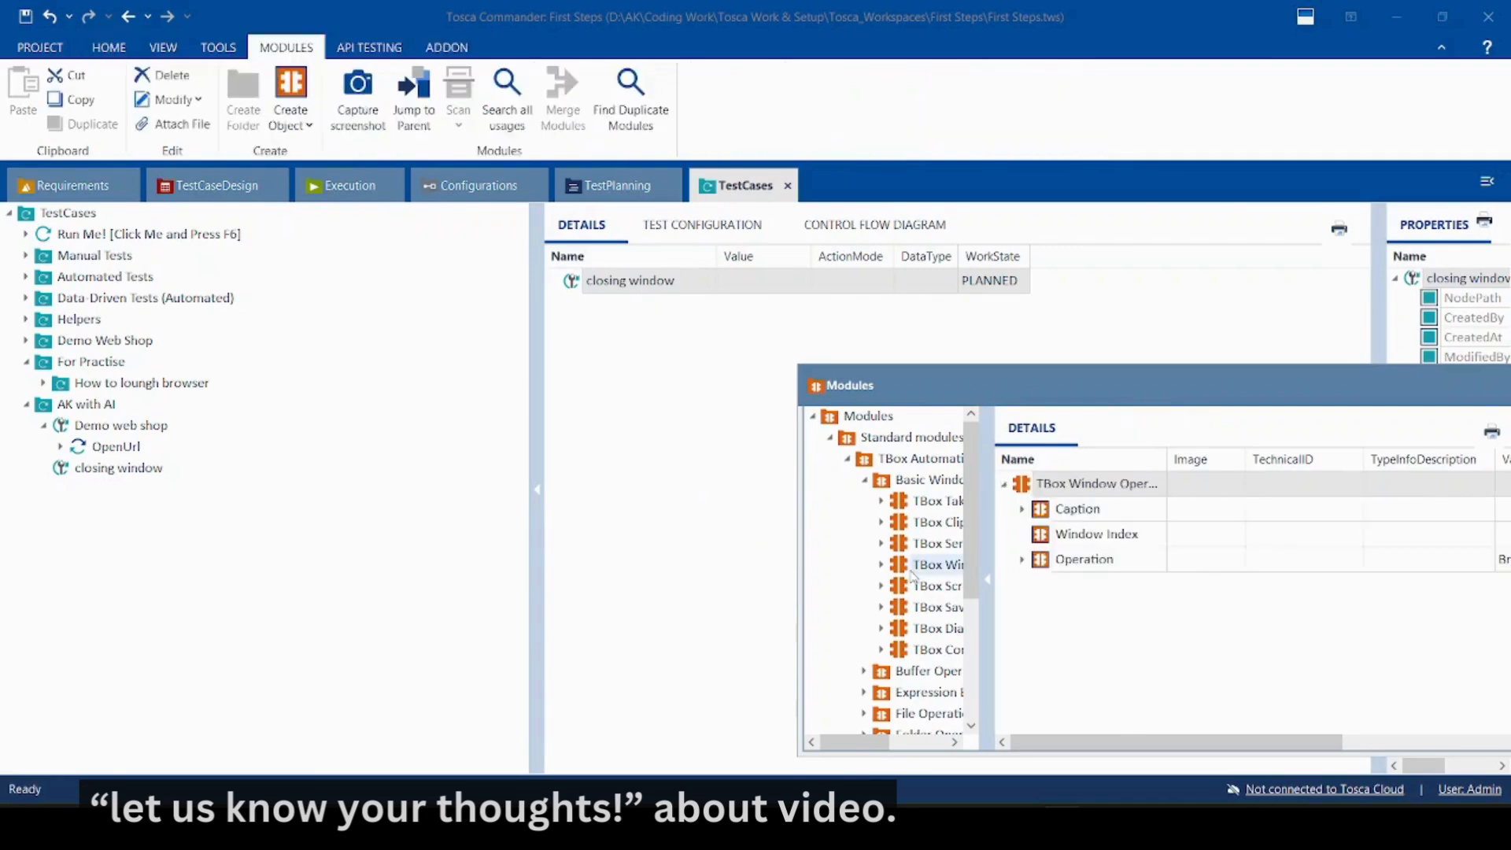
pyautogui.moveTo(913, 564); pyautogui.dragTo(98, 479)
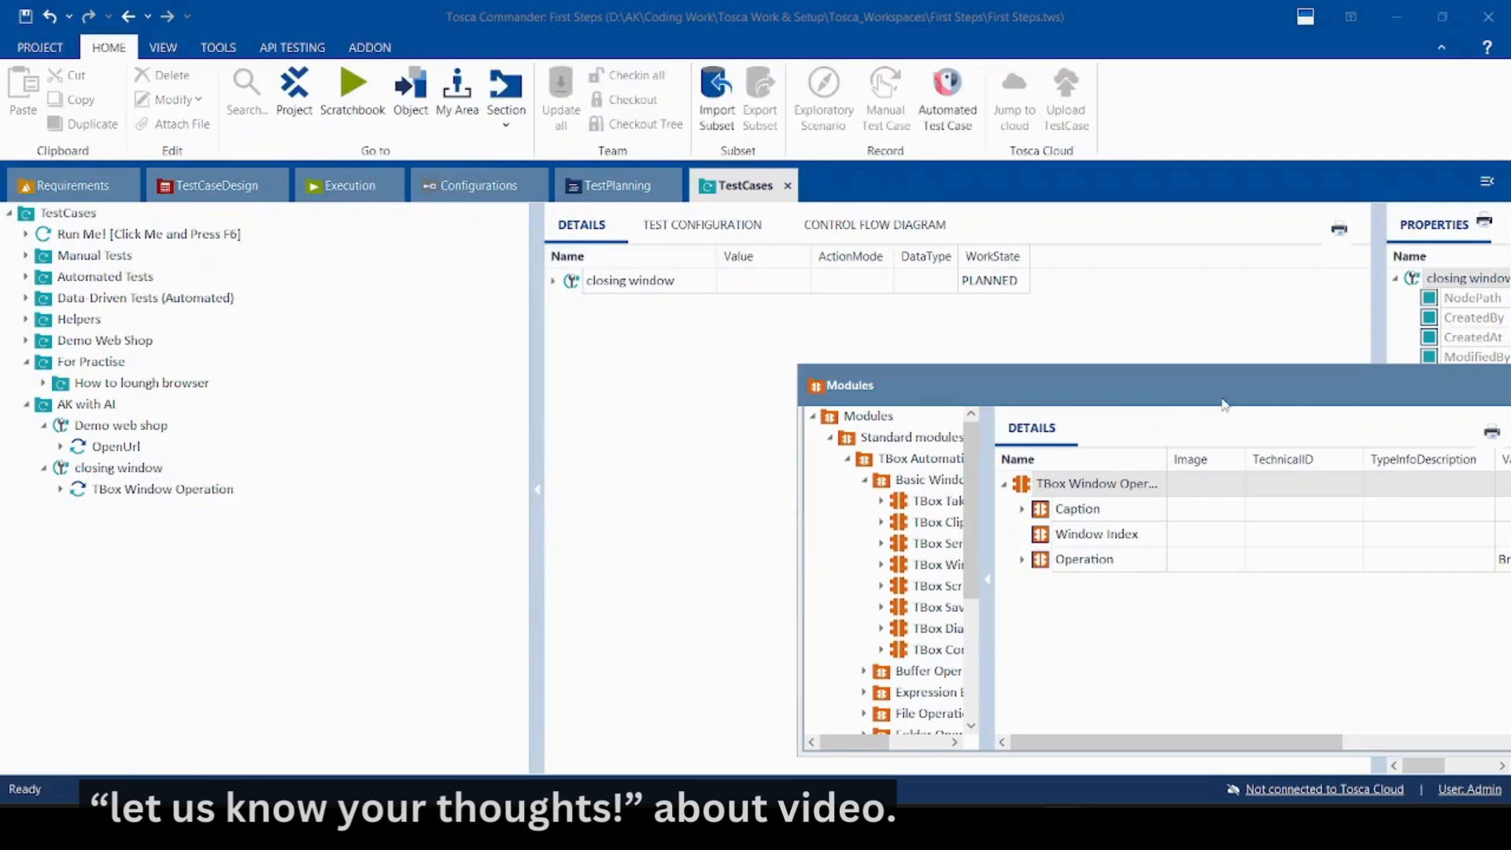
pyautogui.moveTo(1223, 404); pyautogui.dragTo(1189, 204)
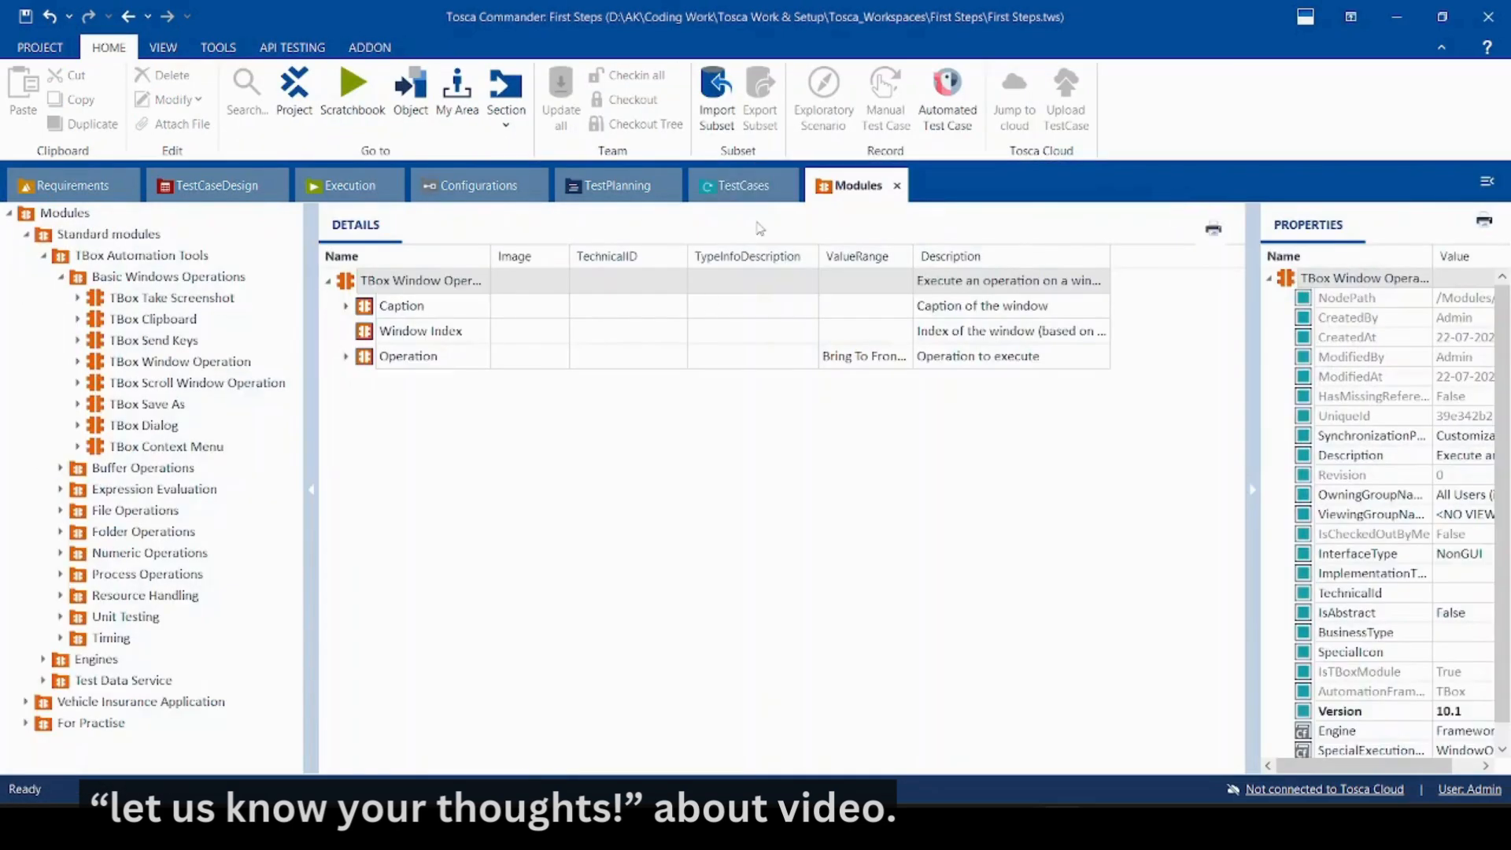
# Set the Caption value of the TBox Window Operation test step to demo*
pyautogui.click(746, 189)
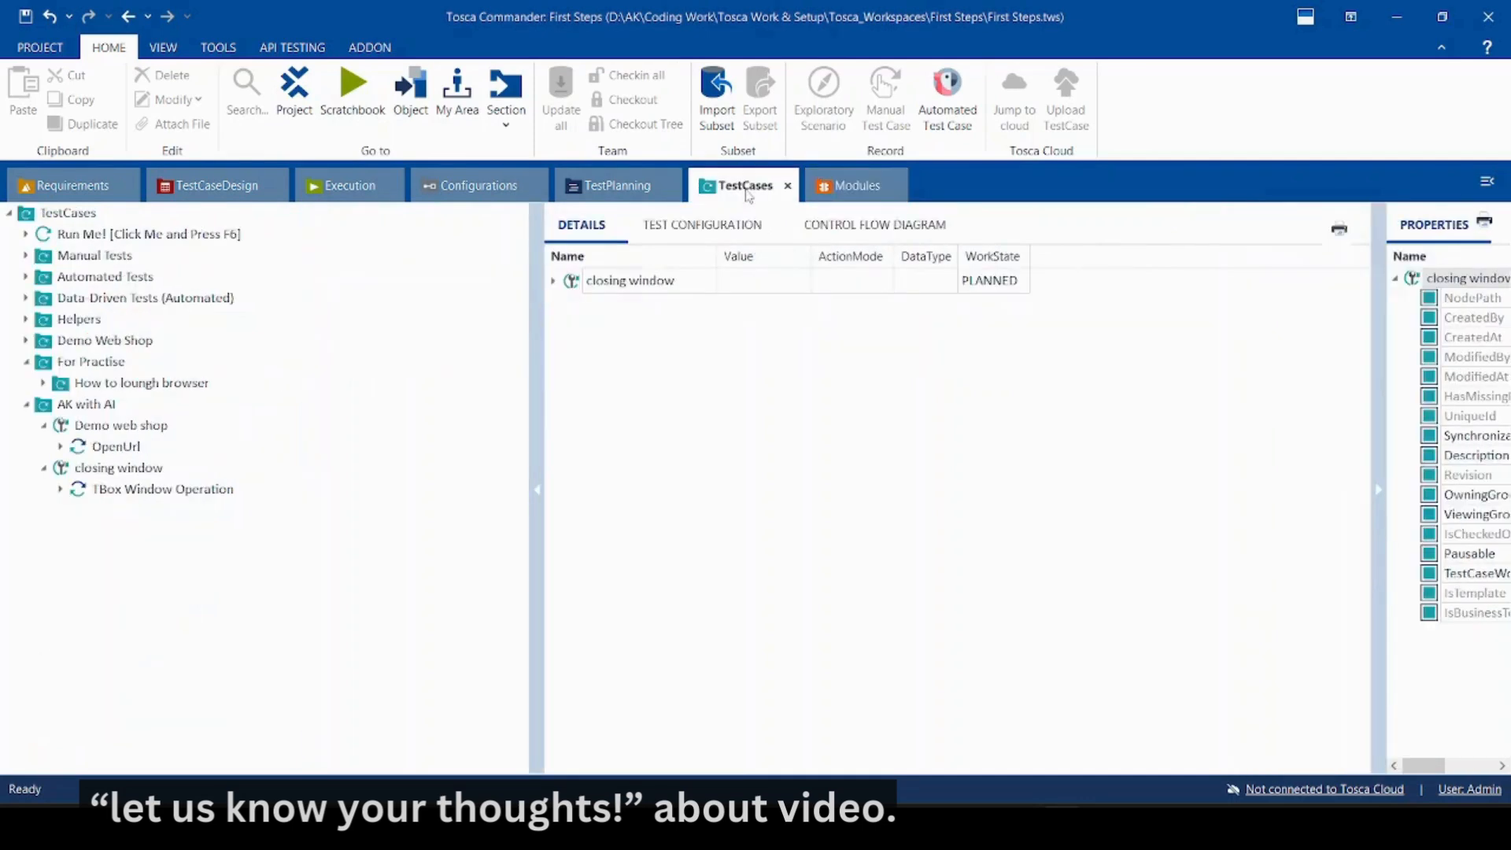
pyautogui.click(145, 491)
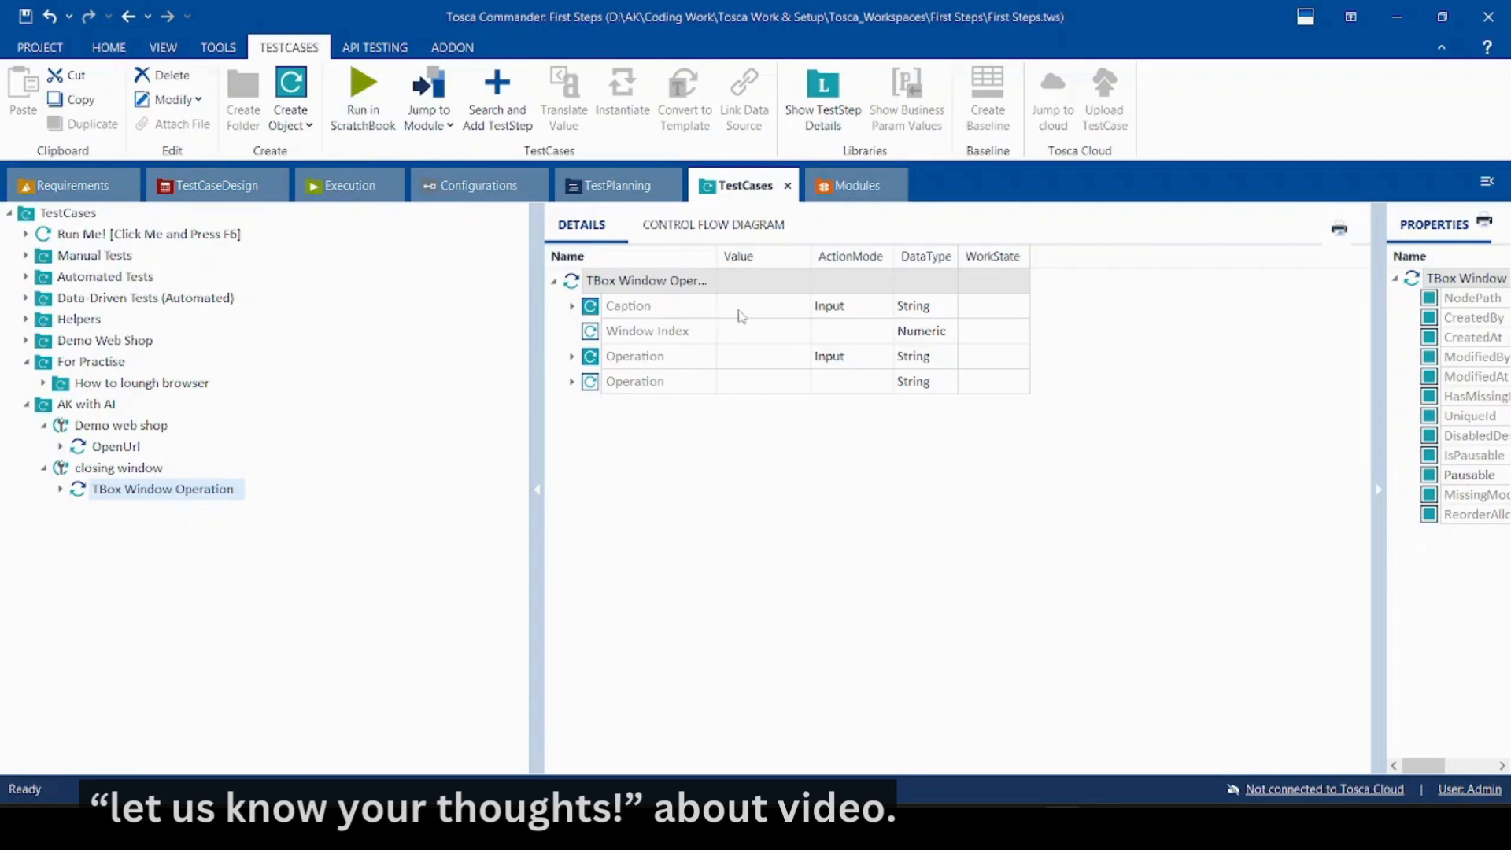
pyautogui.click(739, 315)
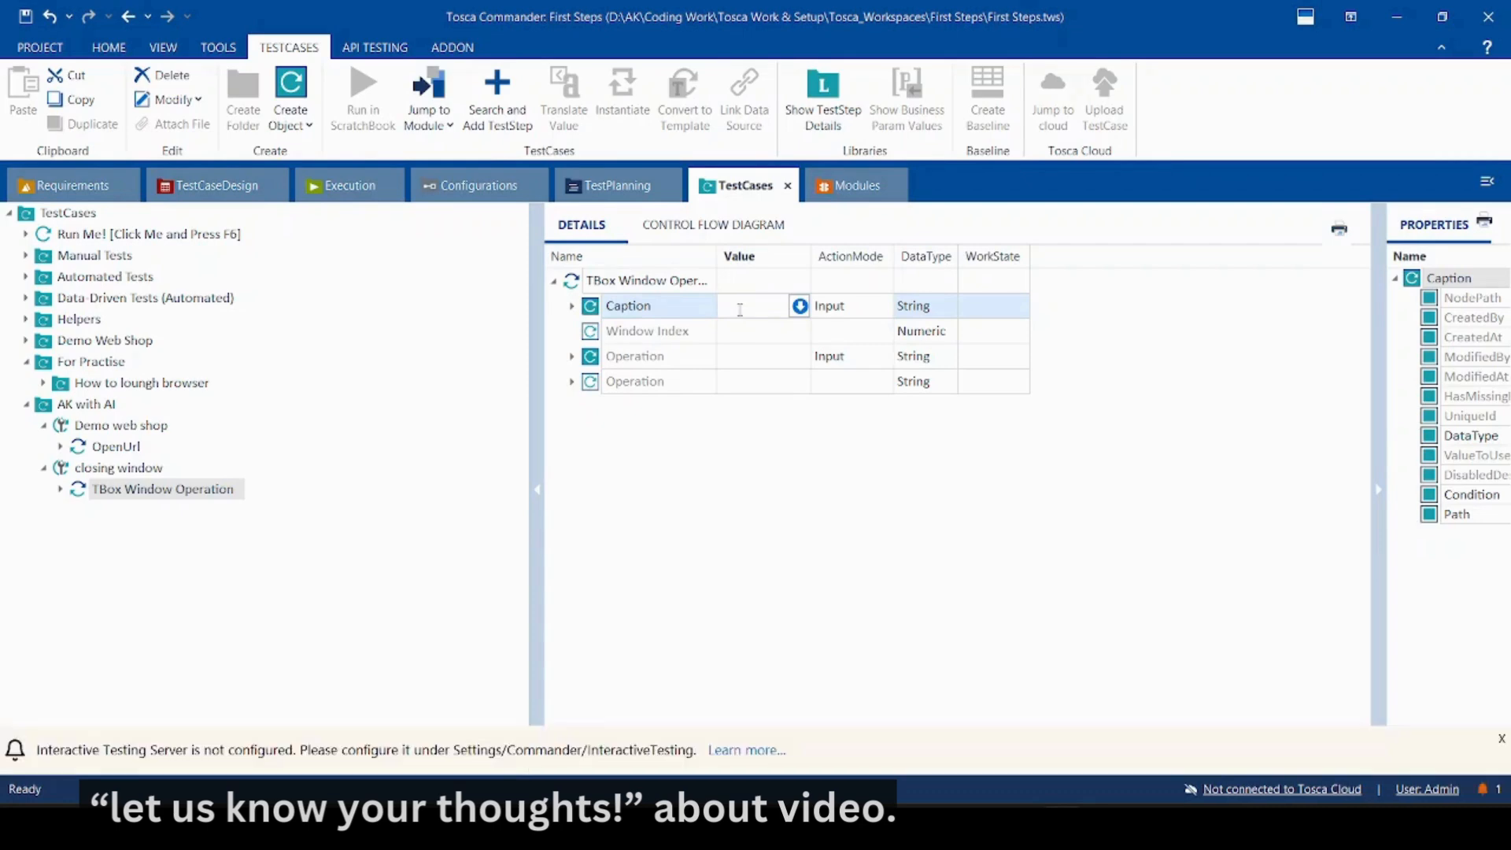
pyautogui.write('mo*')
# Set the Operation value of the TBox Window Operation test step to Close
pyautogui.click(731, 358)
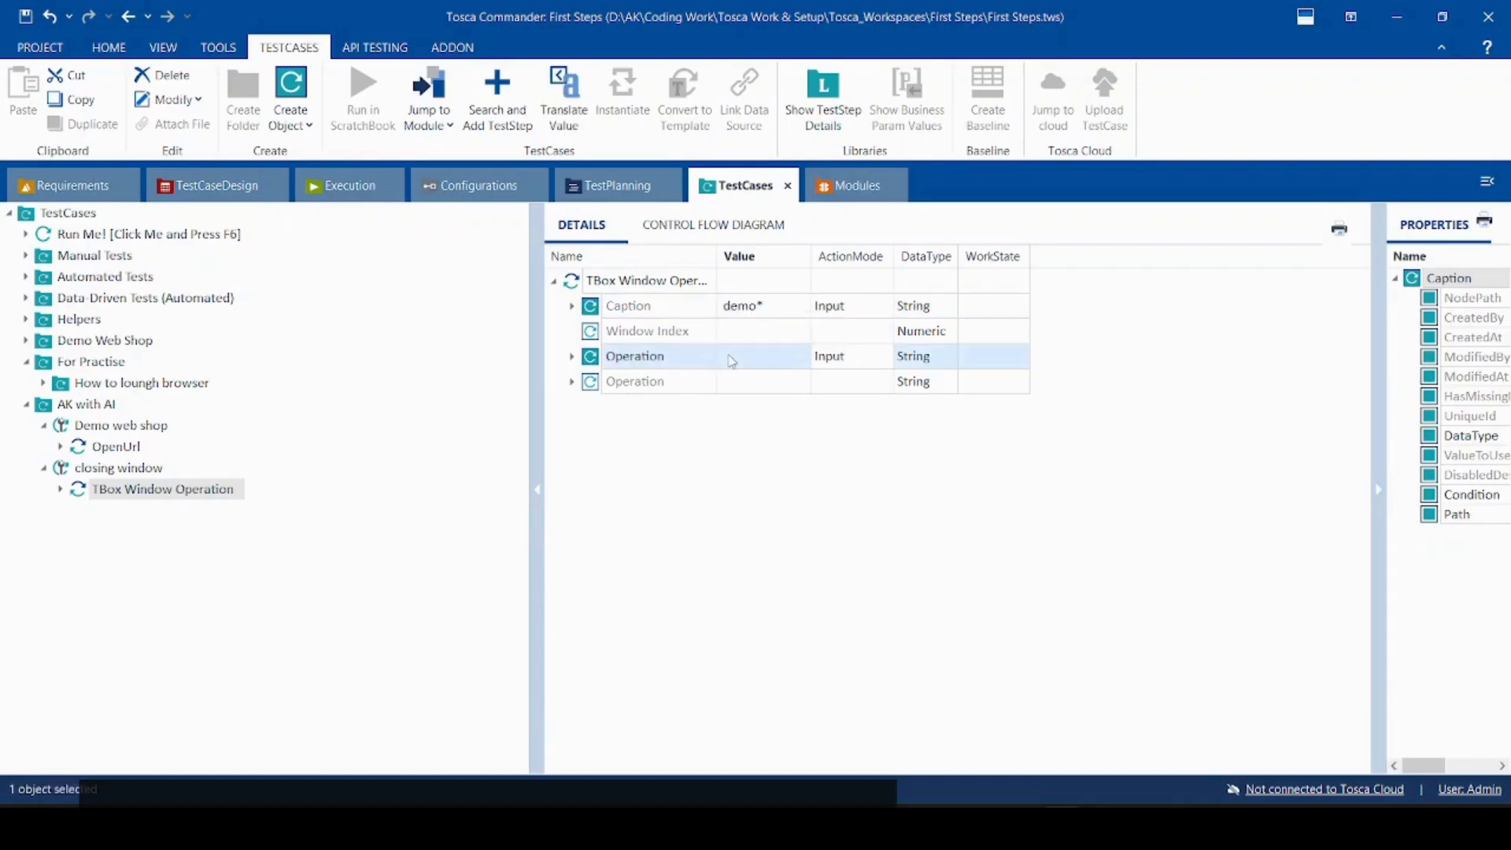
pyautogui.click(731, 357)
pyautogui.click(779, 357)
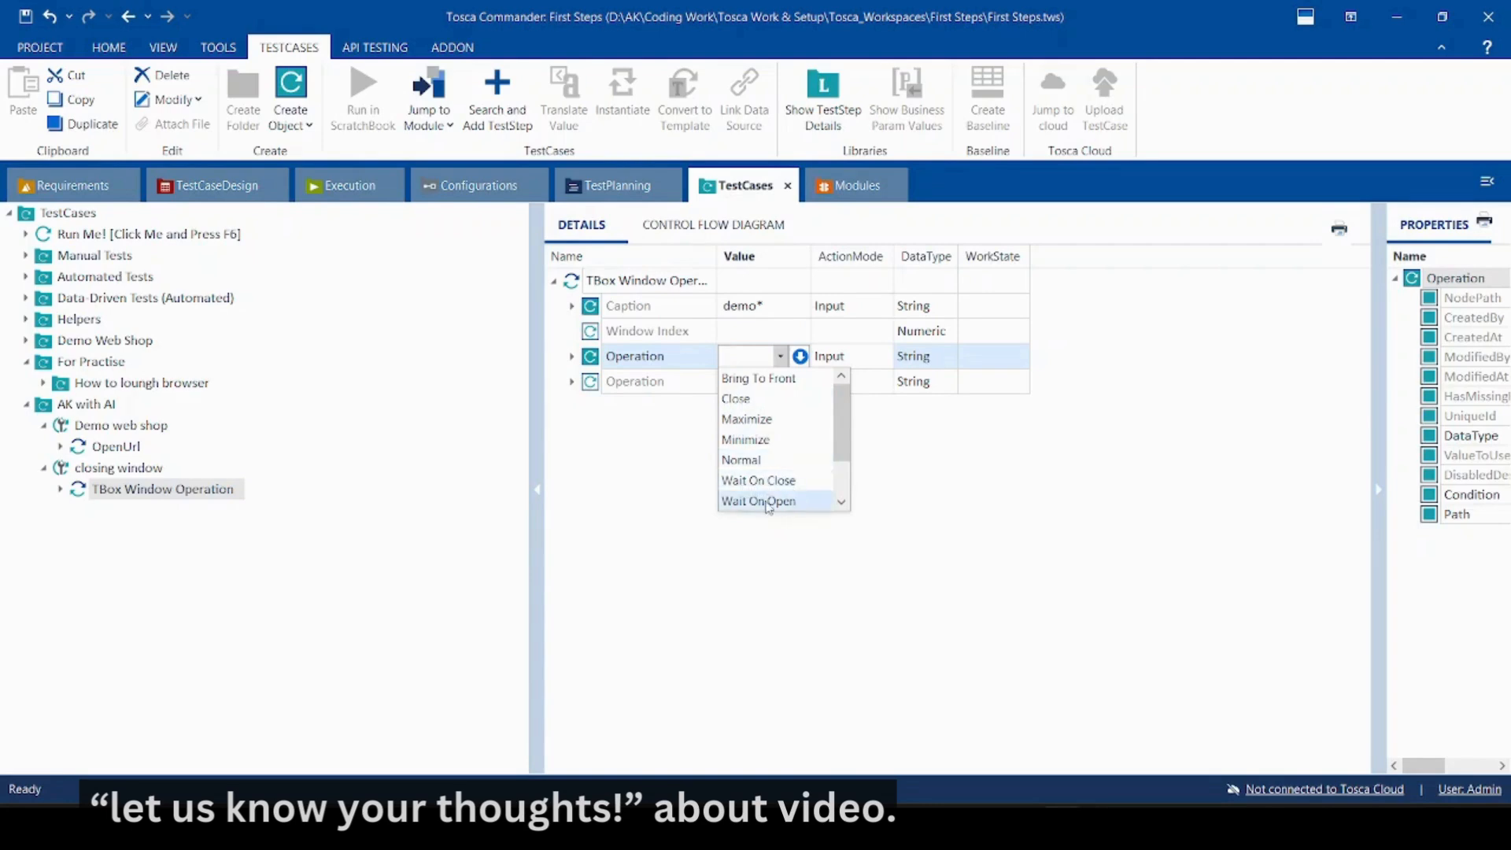
pyautogui.click(783, 407)
pyautogui.click(784, 408)
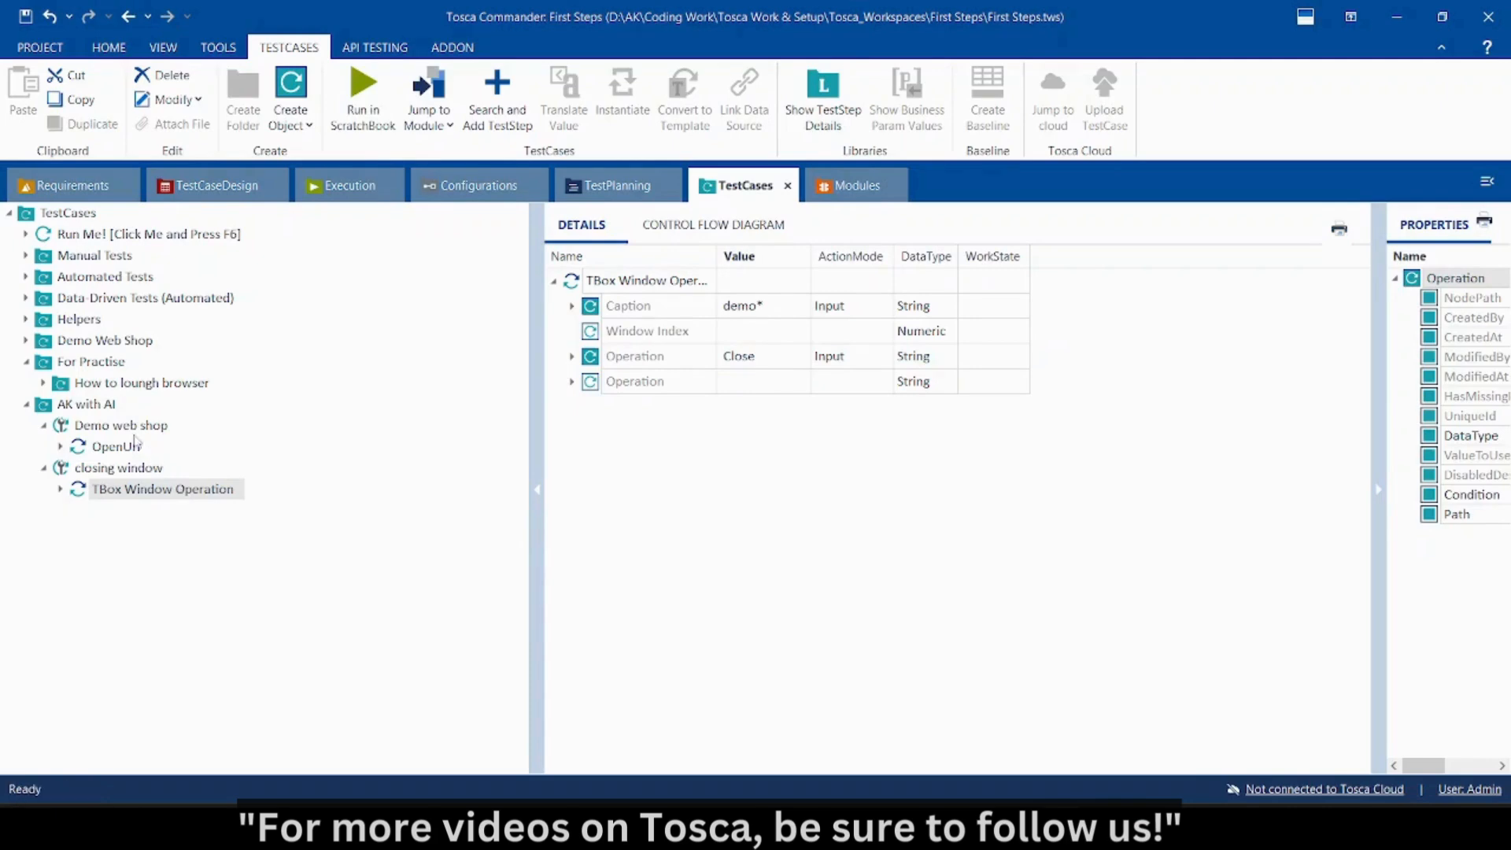
pyautogui.click(96, 407)
pyautogui.rightClick(203, 405)
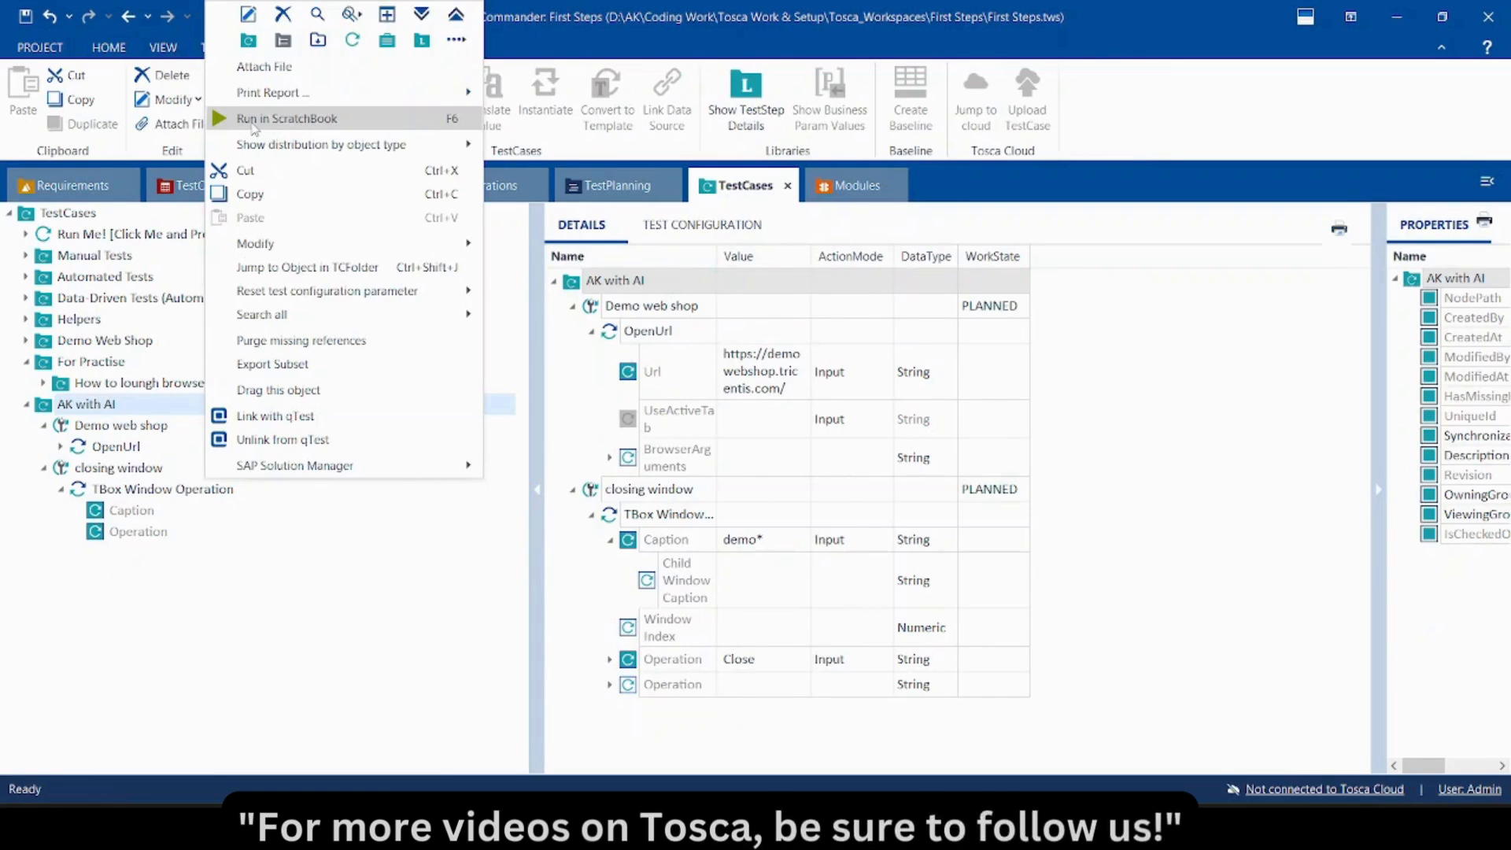
pyautogui.click(458, 538)
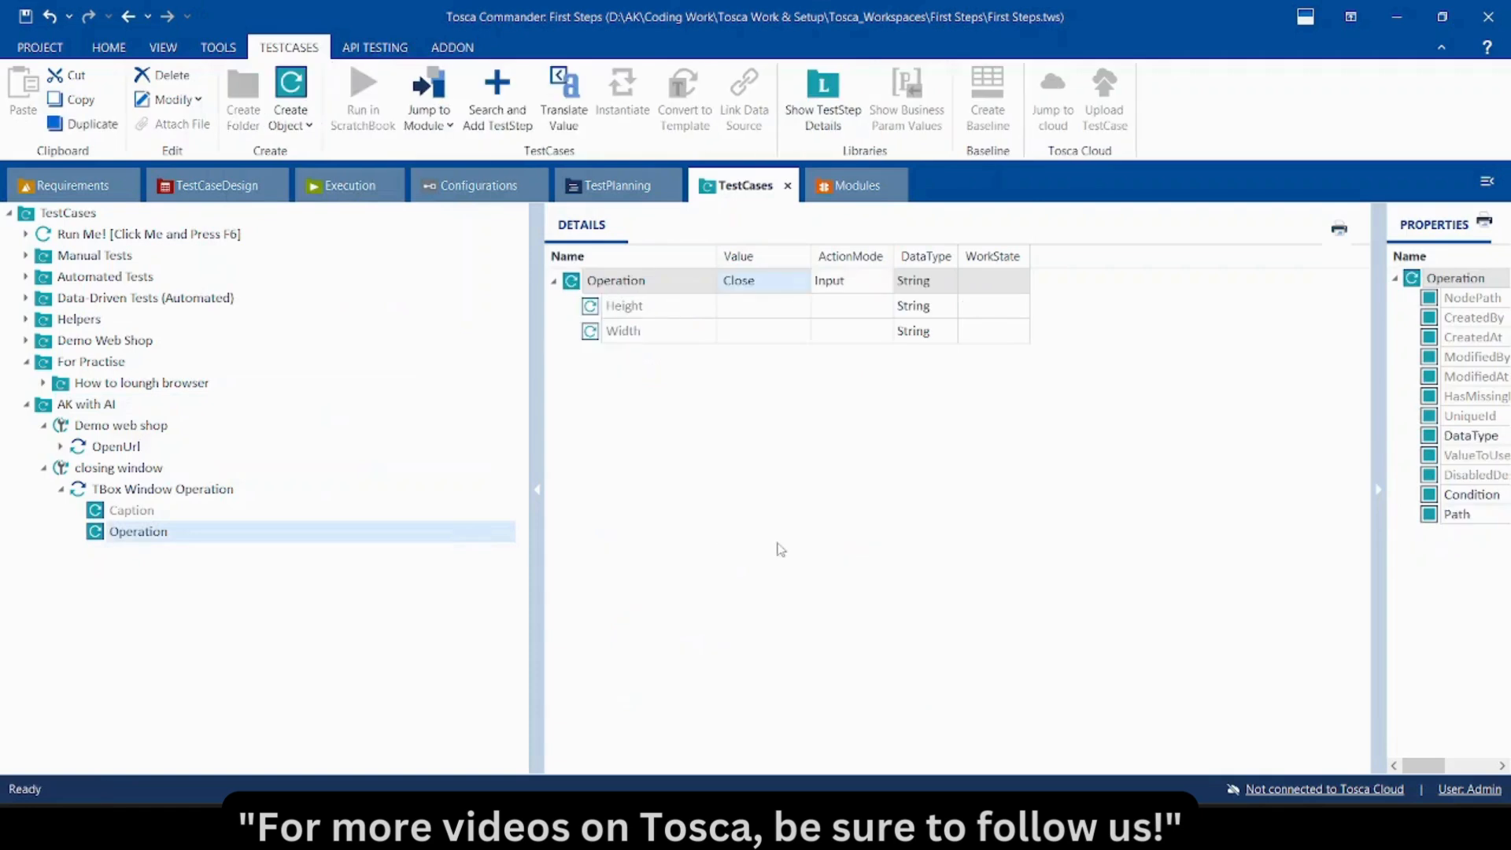
# Capitalize the Caption value of the TBox Window Operation test step so that it reads Demo*
pyautogui.click(151, 491)
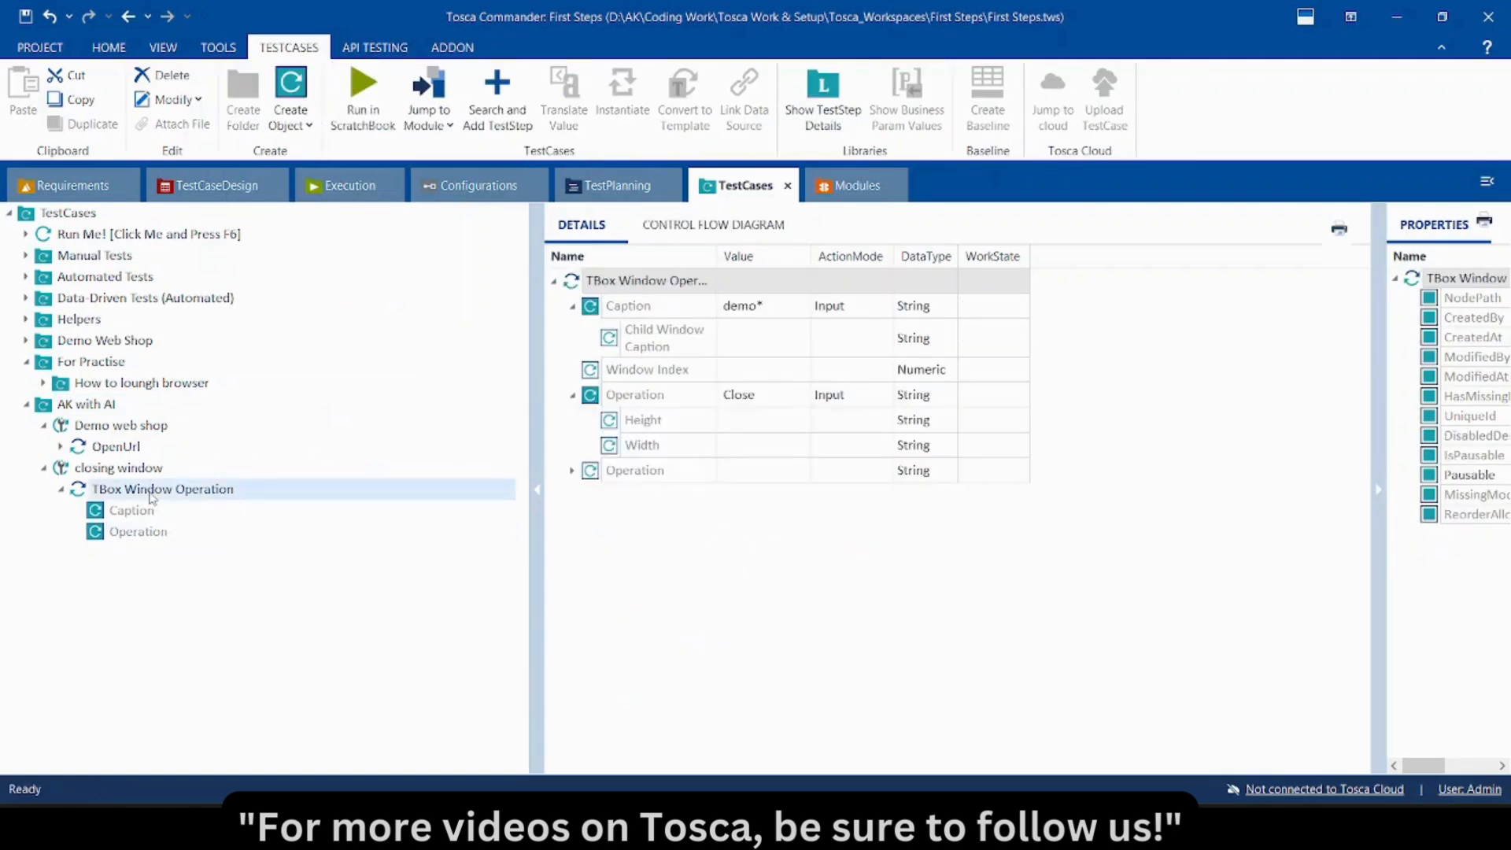
pyautogui.click(733, 307)
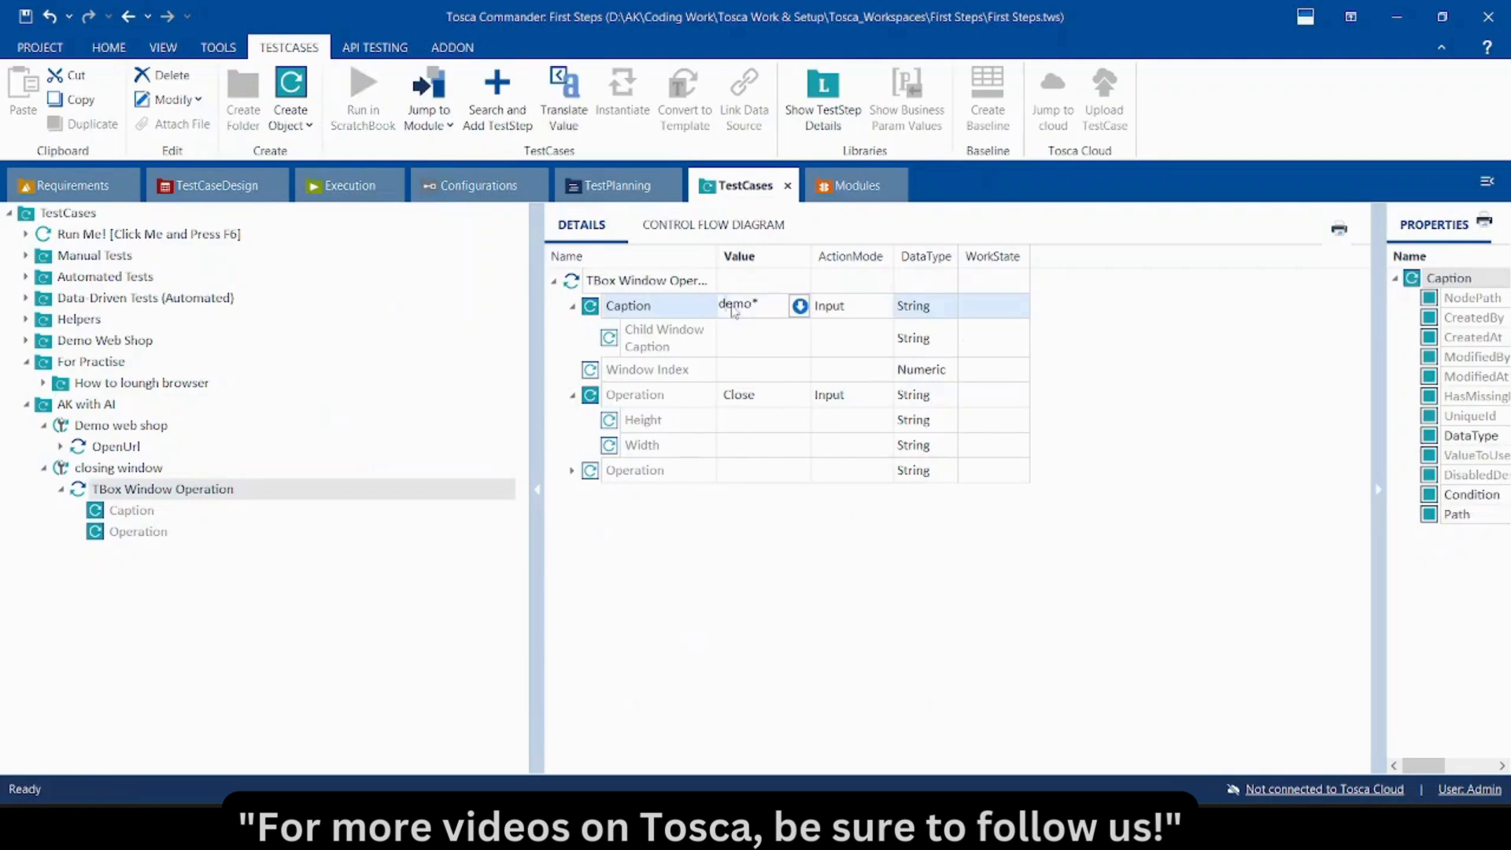
pyautogui.press('BackSpace')
pyautogui.write('D')
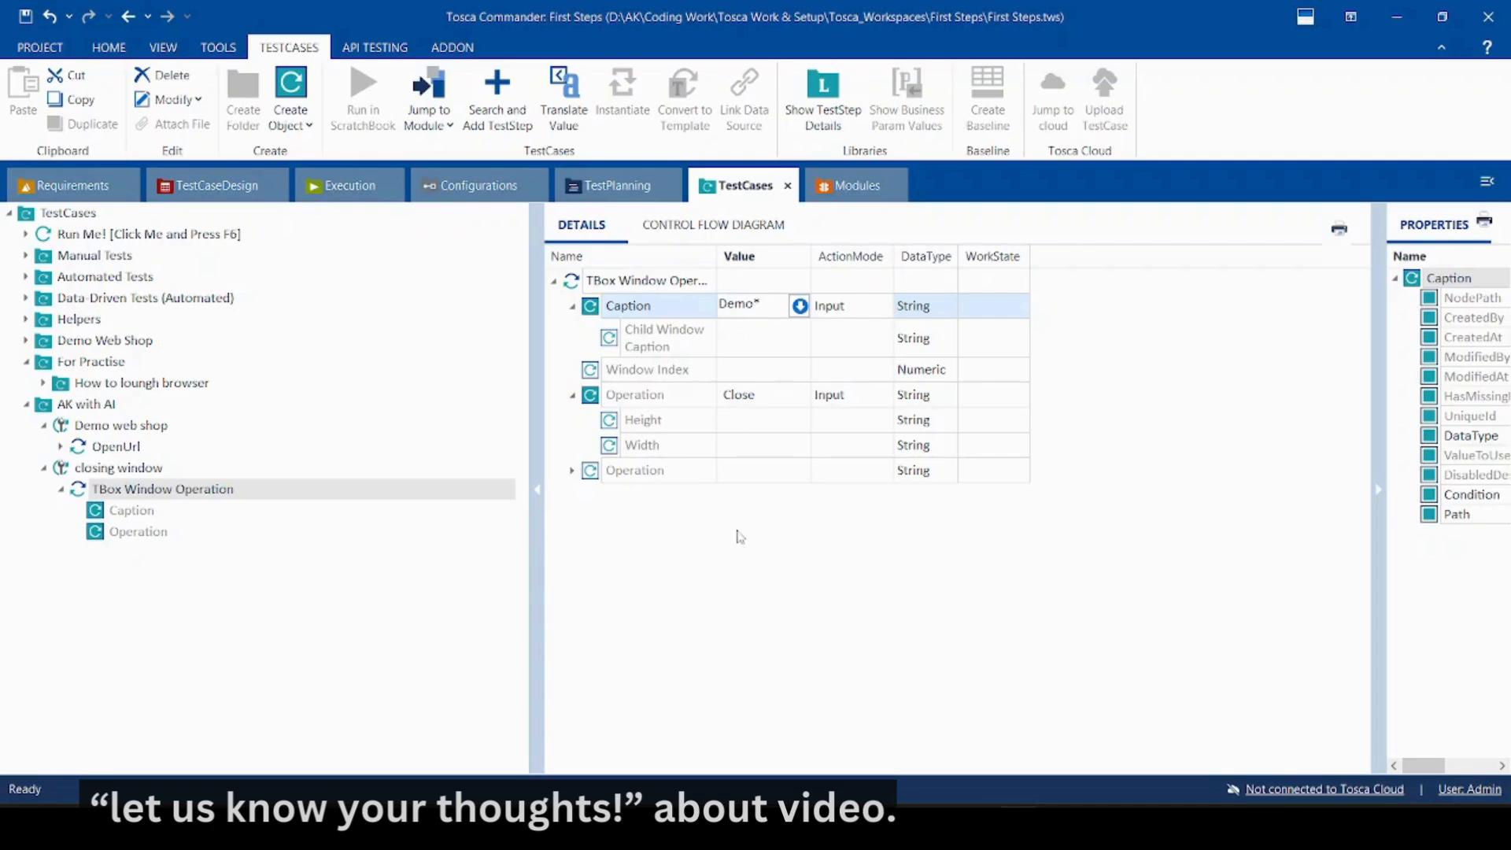
pyautogui.click(410, 494)
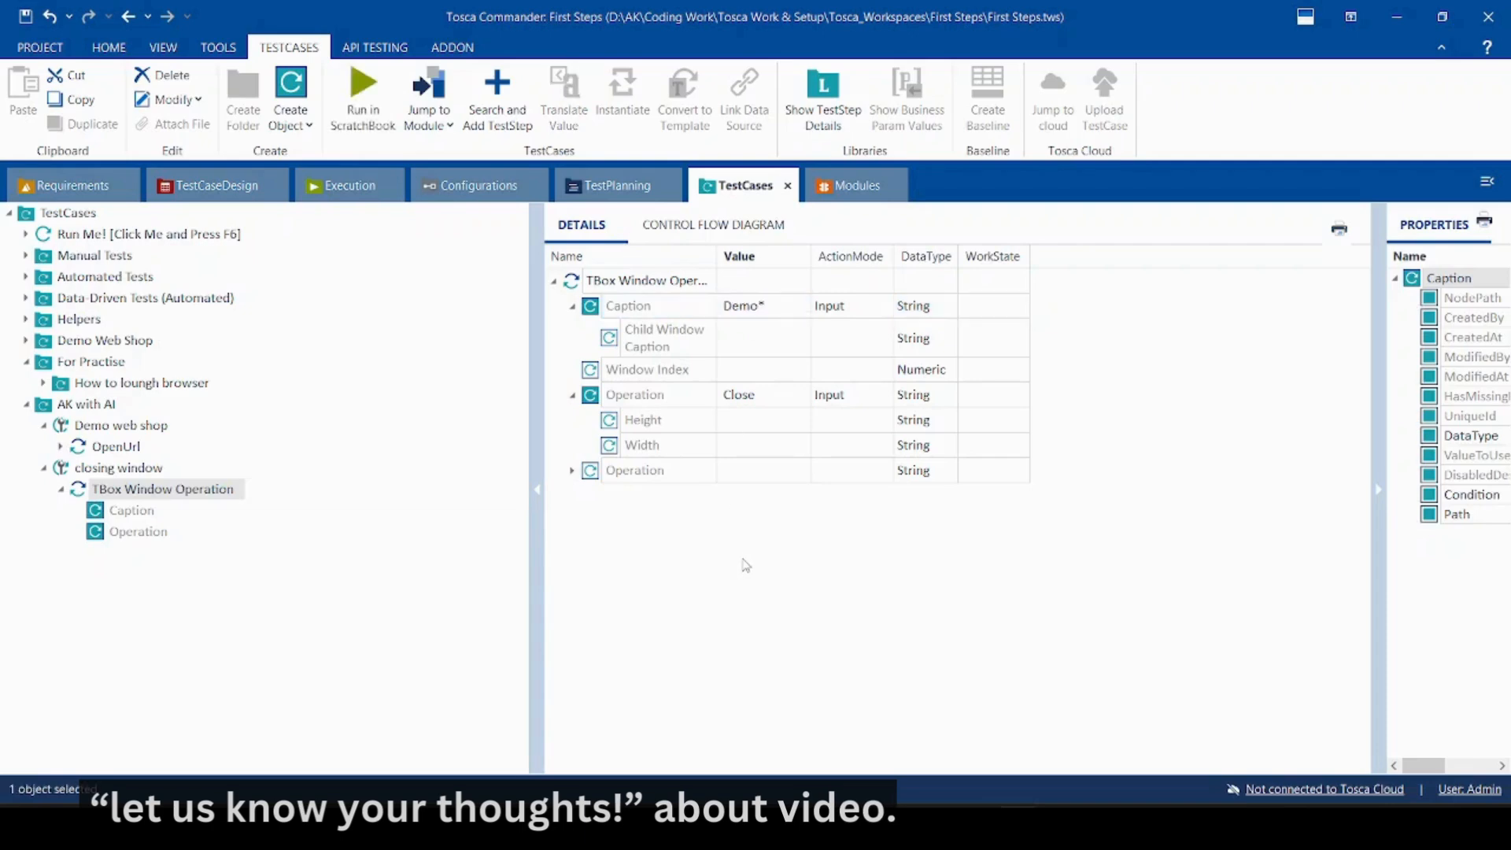
pyautogui.click(85, 407)
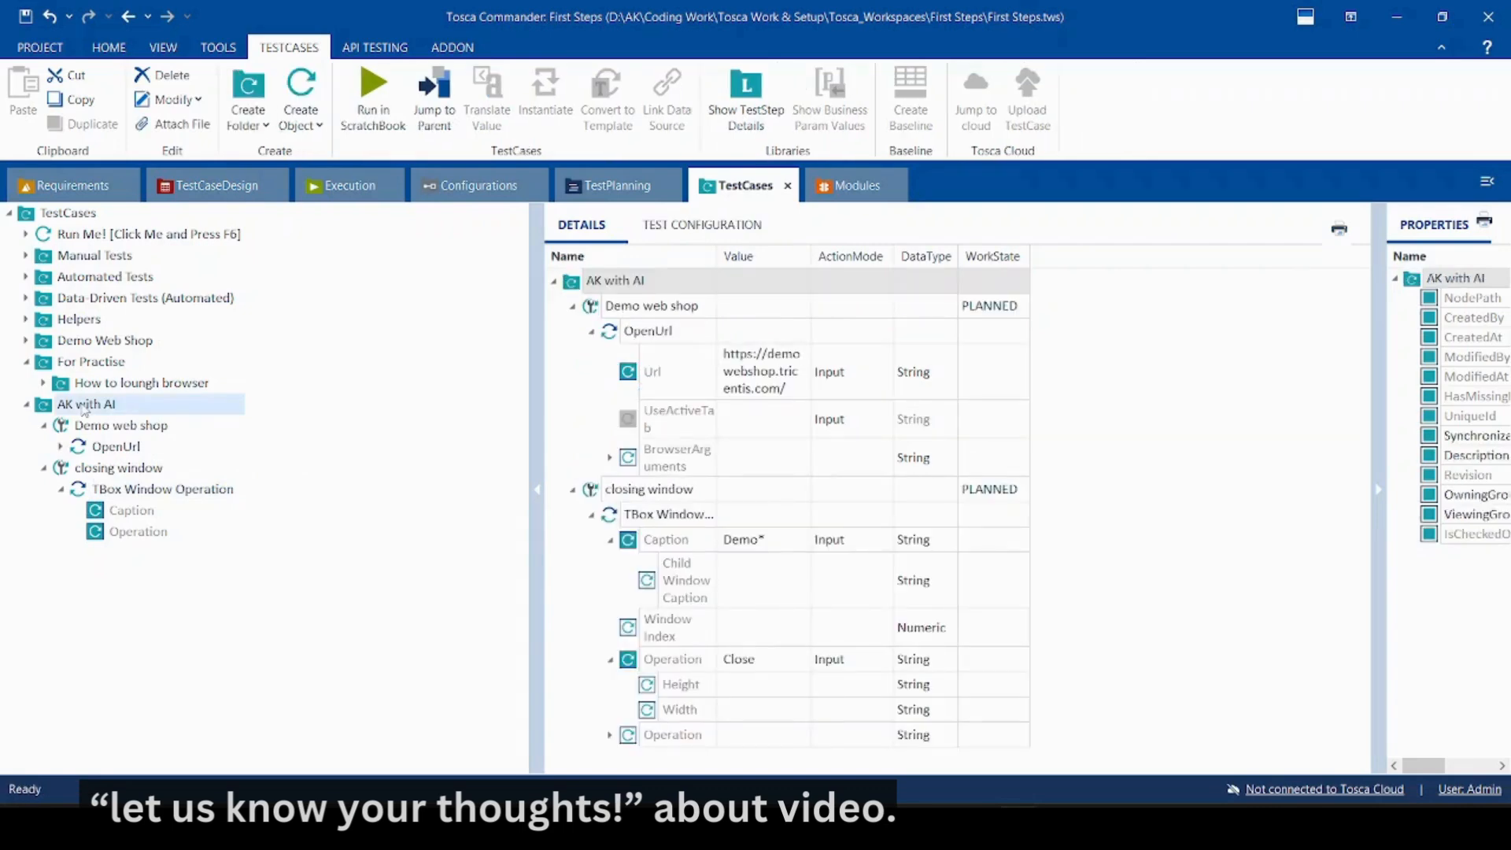
pyautogui.rightClick(85, 407)
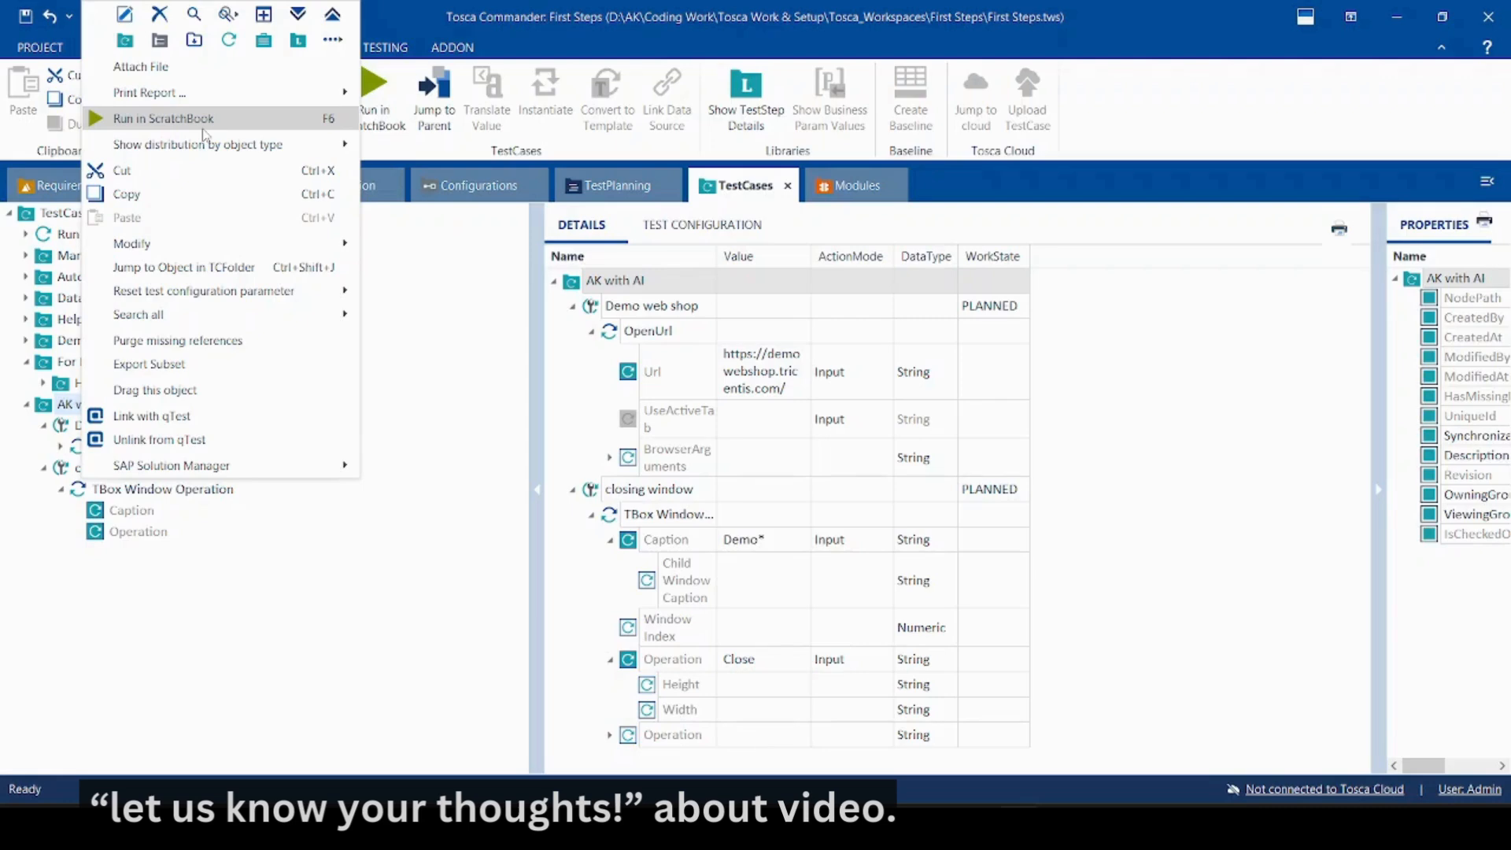
pyautogui.click(450, 313)
pyautogui.click(101, 407)
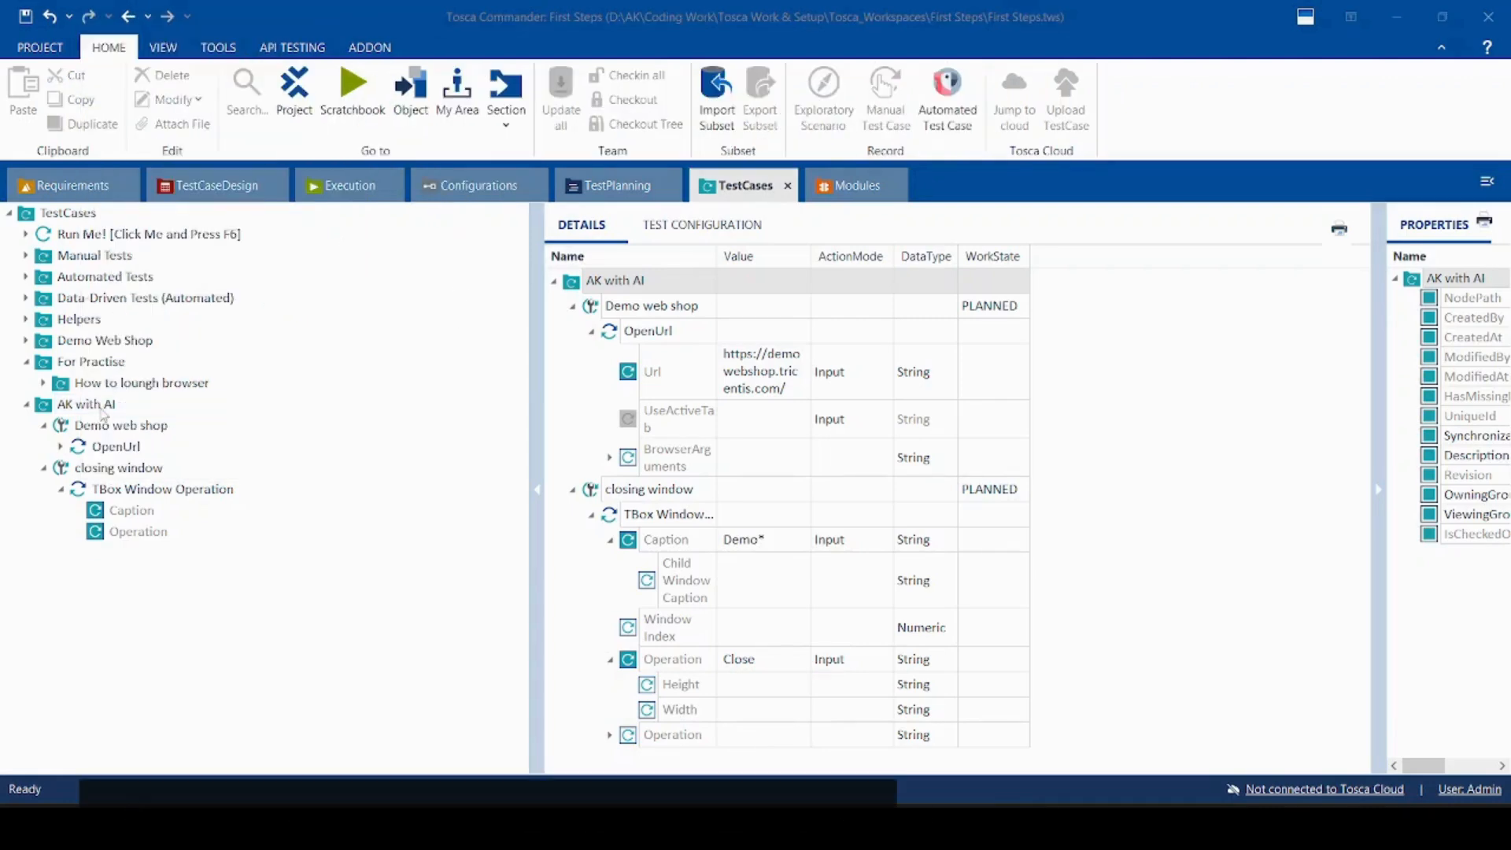
pyautogui.click(228, 445)
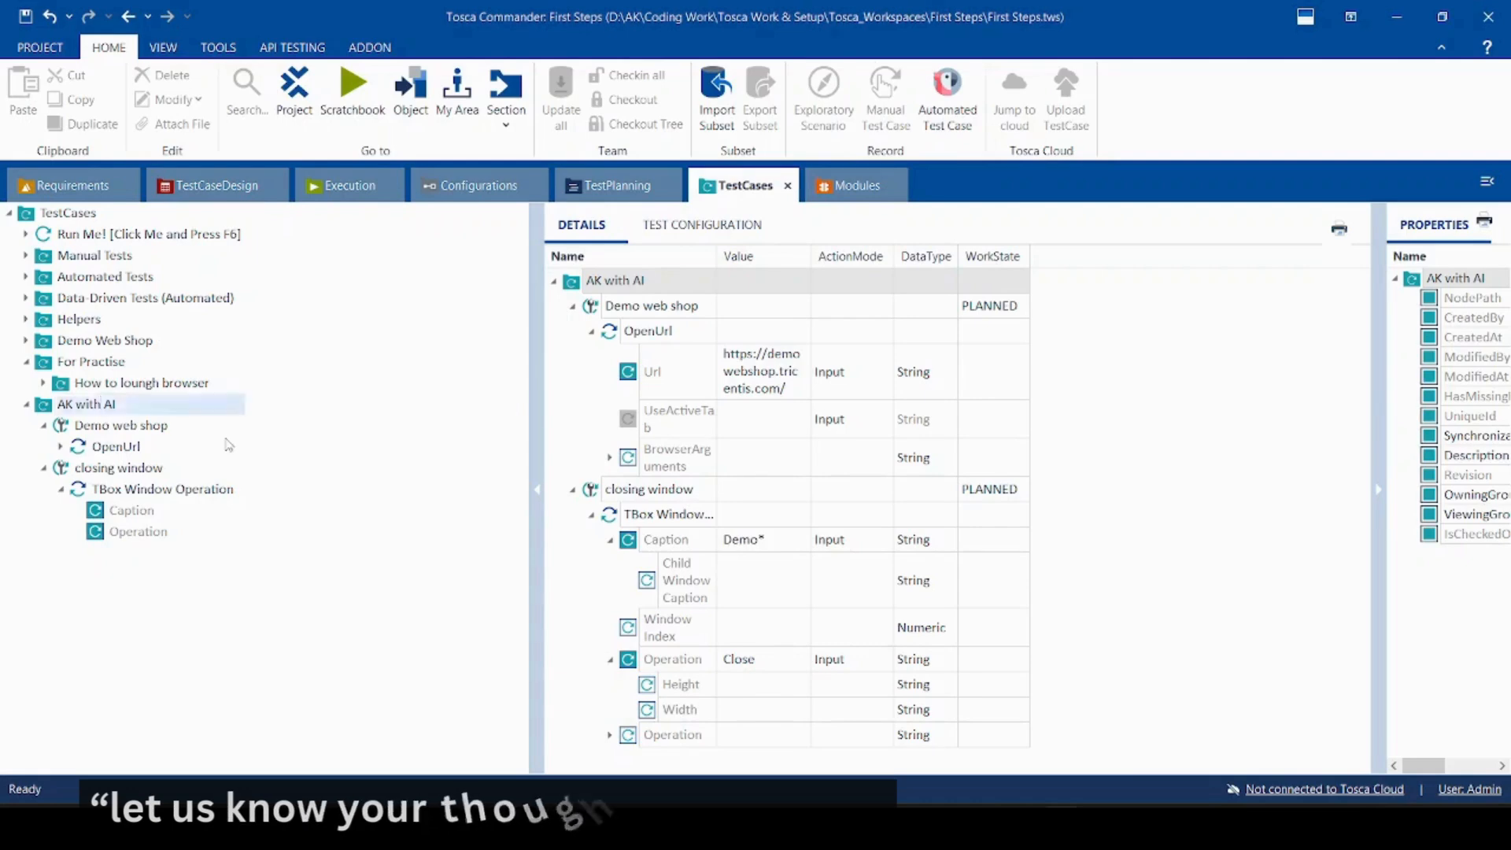
# Run the whole "AK with AI" folder in the ScratchBook
pyautogui.click(133, 405)
pyautogui.rightClick(133, 405)
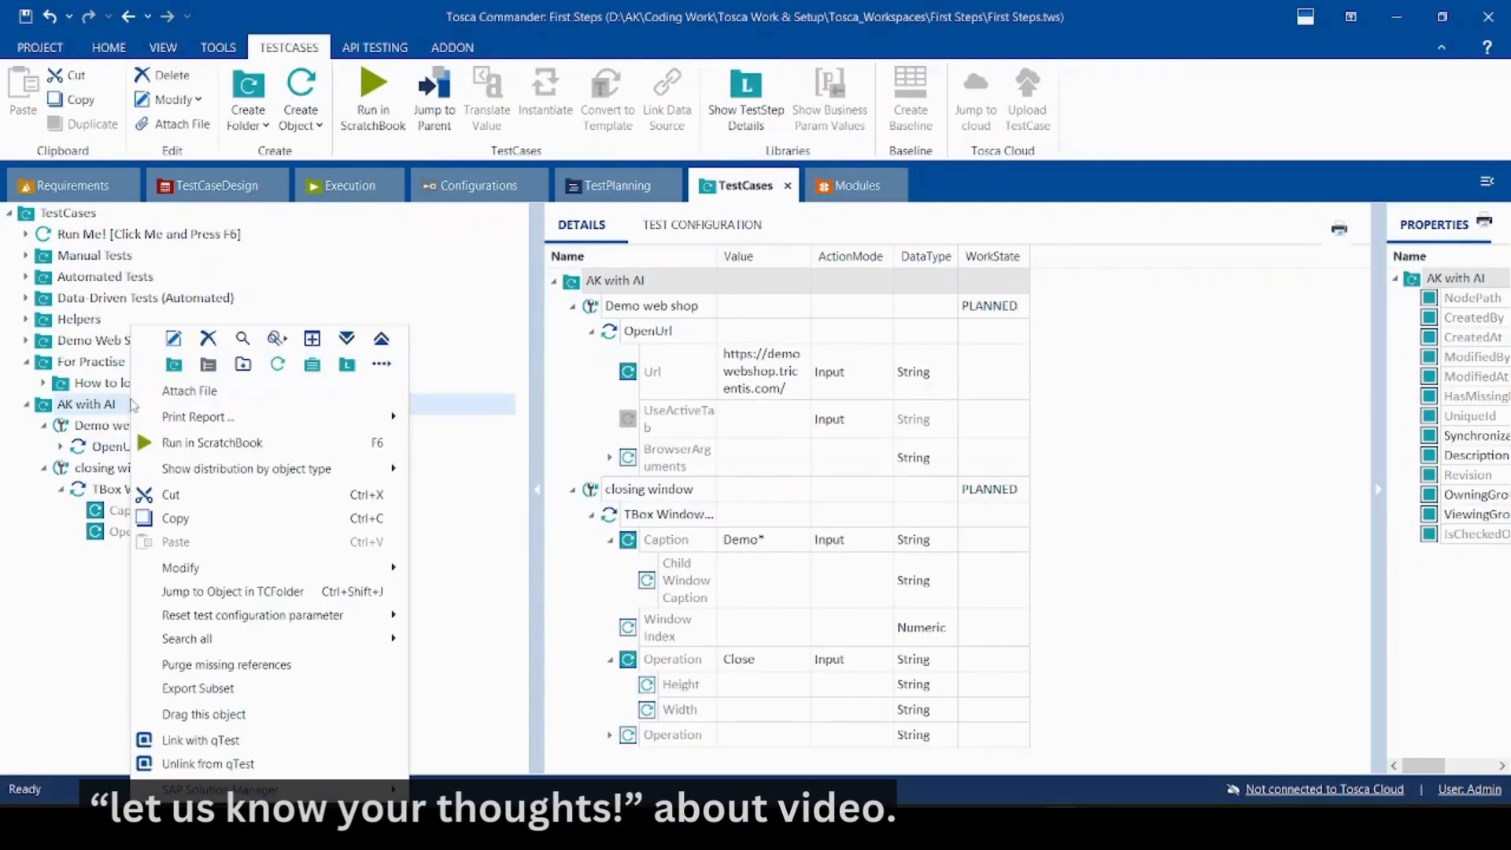
pyautogui.click(228, 443)
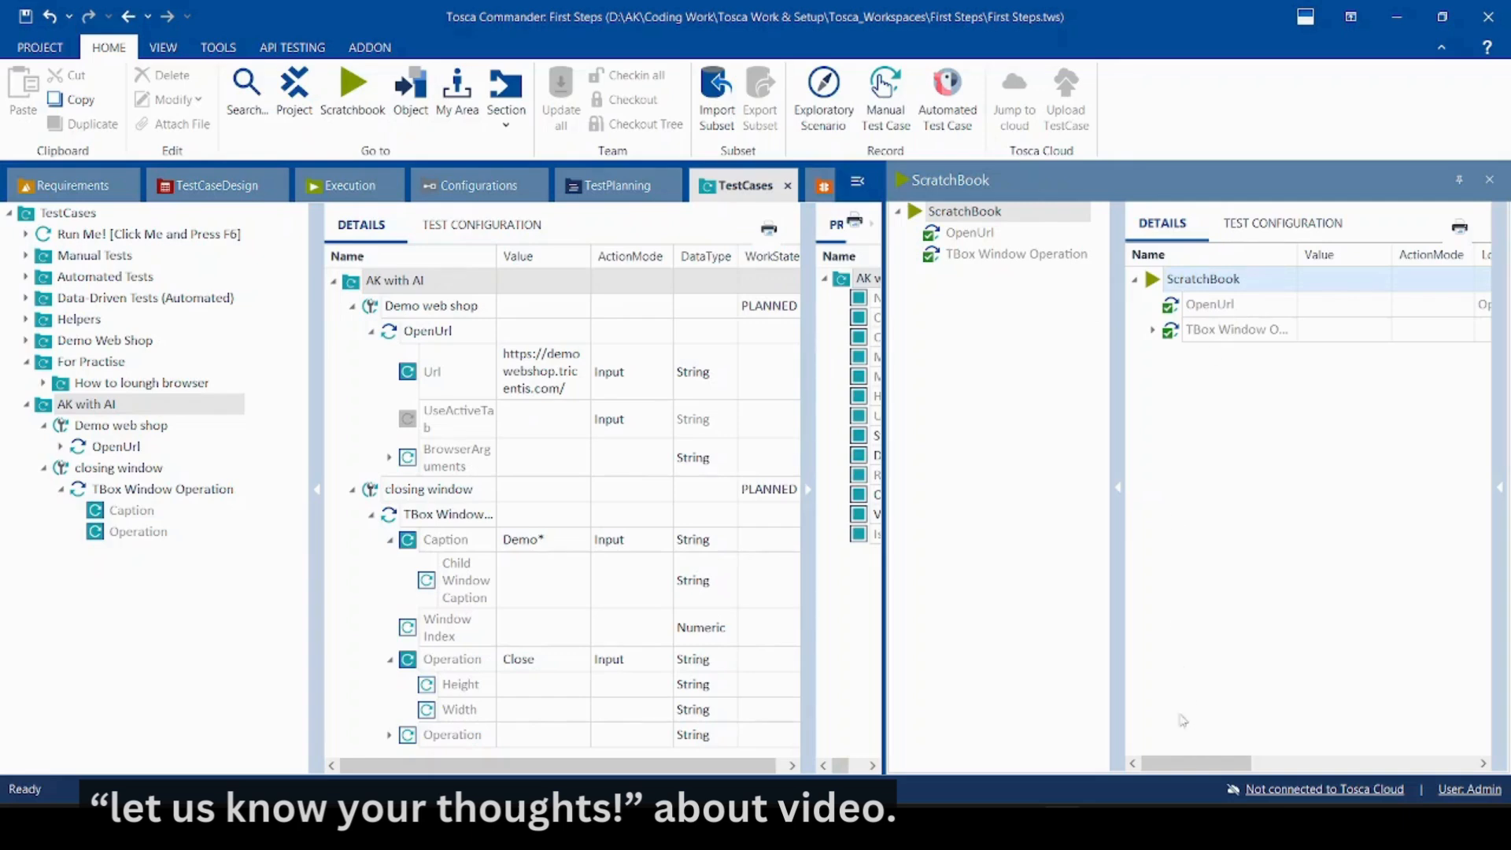
pyautogui.moveTo(1172, 763)
pyautogui.mouseDown()
pyautogui.moveTo(1338, 766)
pyautogui.moveTo(1180, 771)
pyautogui.moveTo(1130, 789)
pyautogui.moveTo(1174, 773)
pyautogui.moveTo(1308, 775)
pyautogui.moveTo(1175, 775)
pyautogui.mouseUp()
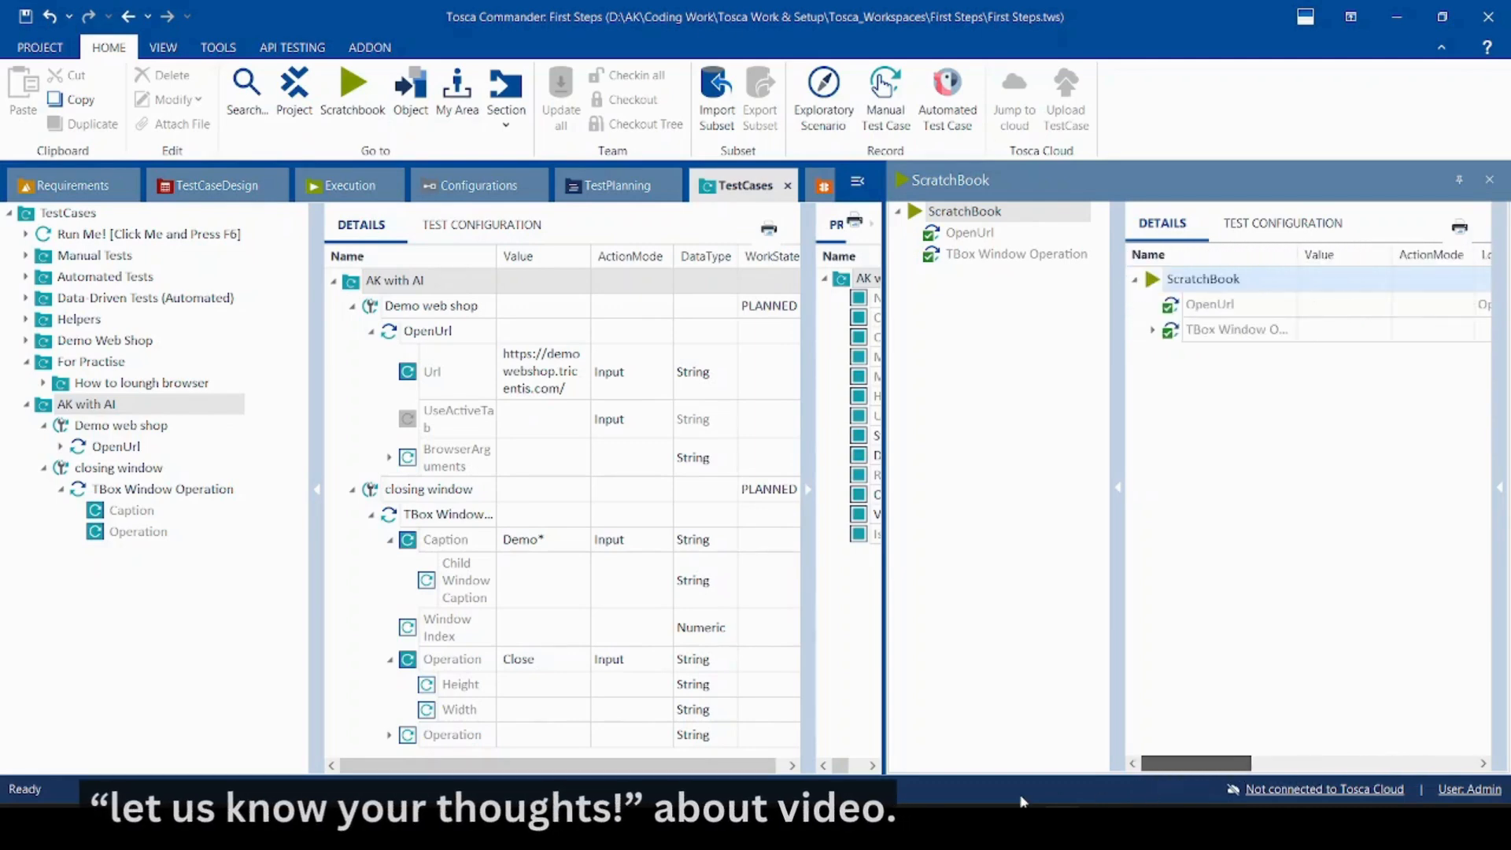